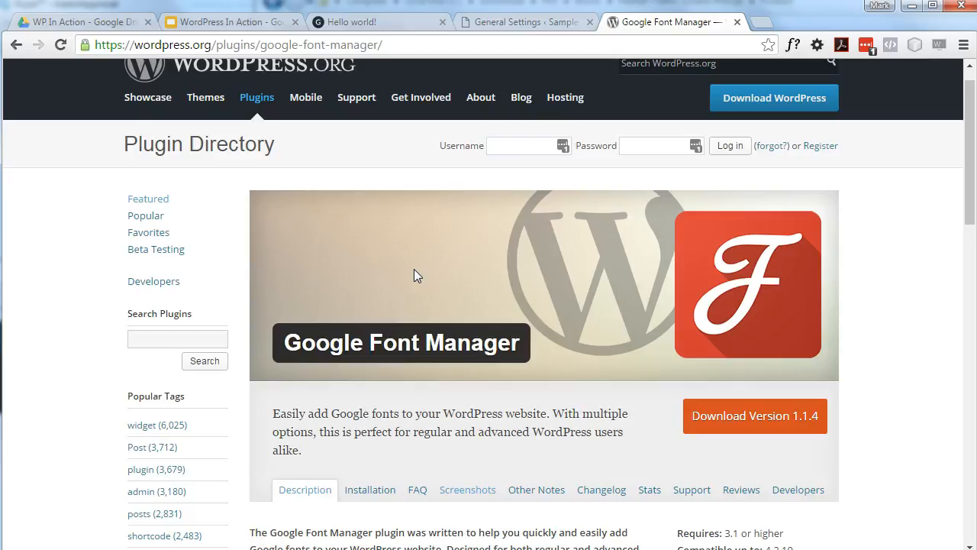
- Look over the Google Font Manager plugin page, and identify the Hello world! post's body and footer fonts with WhatFont
scroll(414, 275, down, 8)
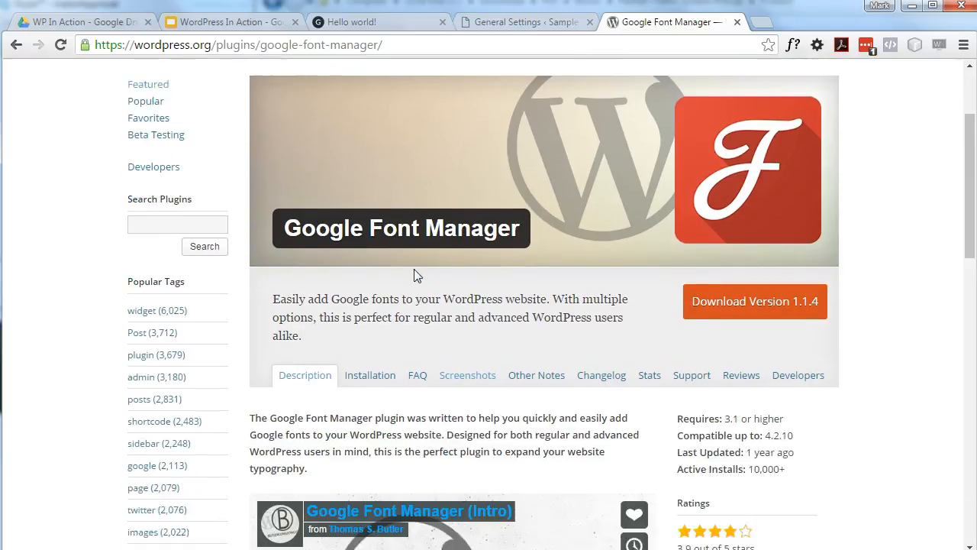
scroll(415, 269, up, 10)
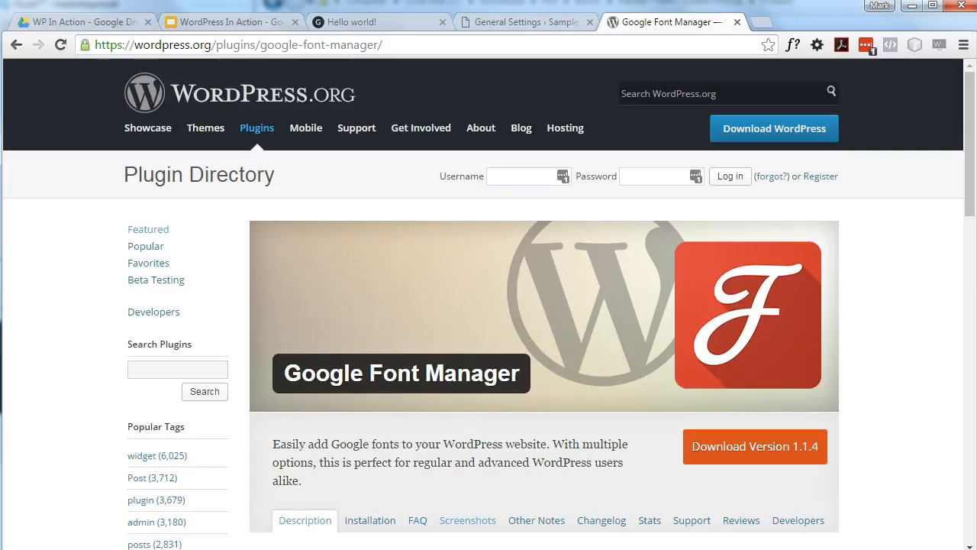
key(ctrl+3)
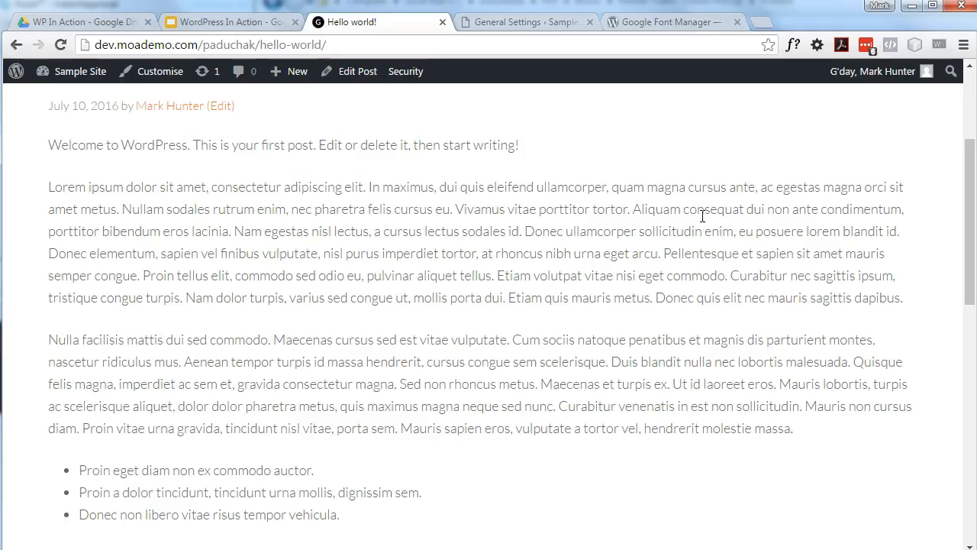
click(799, 47)
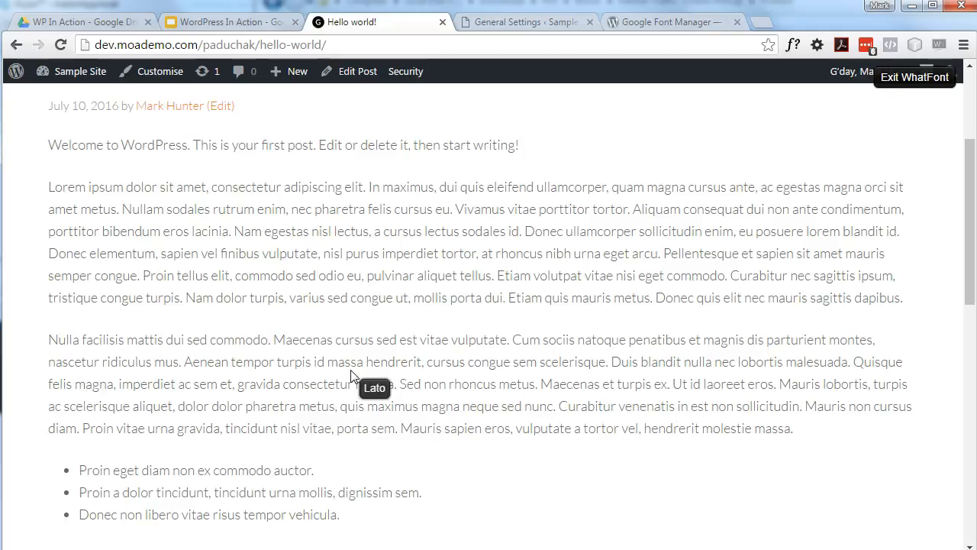
scroll(351, 374, down, 7)
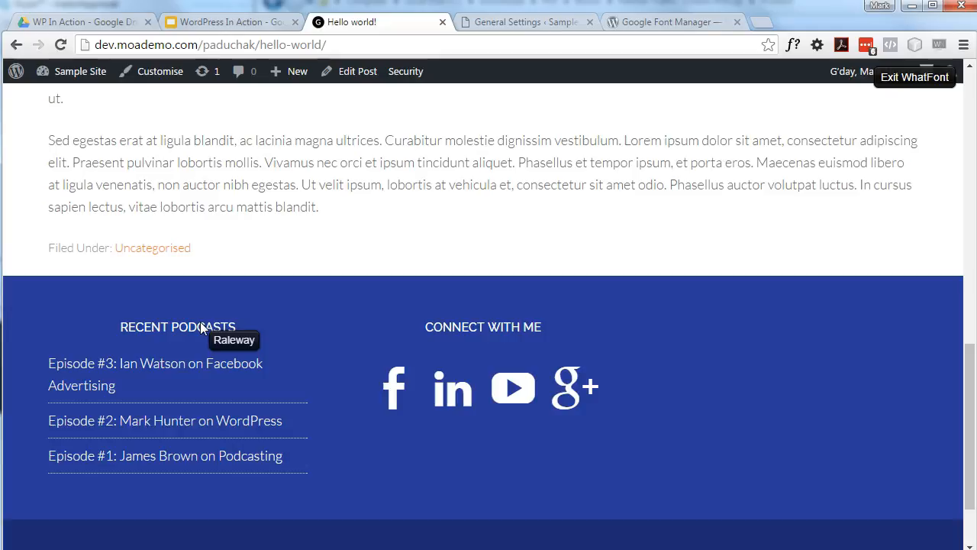
scroll(200, 322, up, 15)
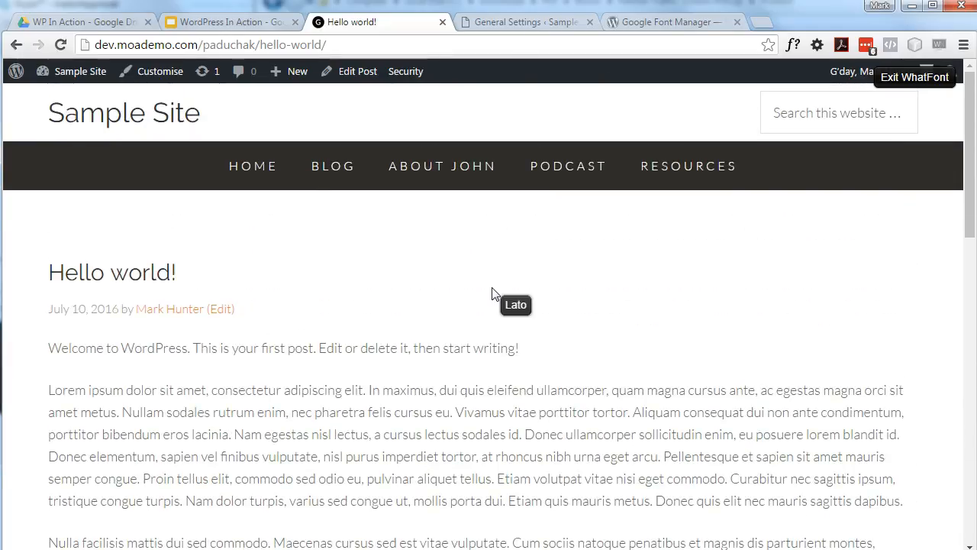
key(Escape)
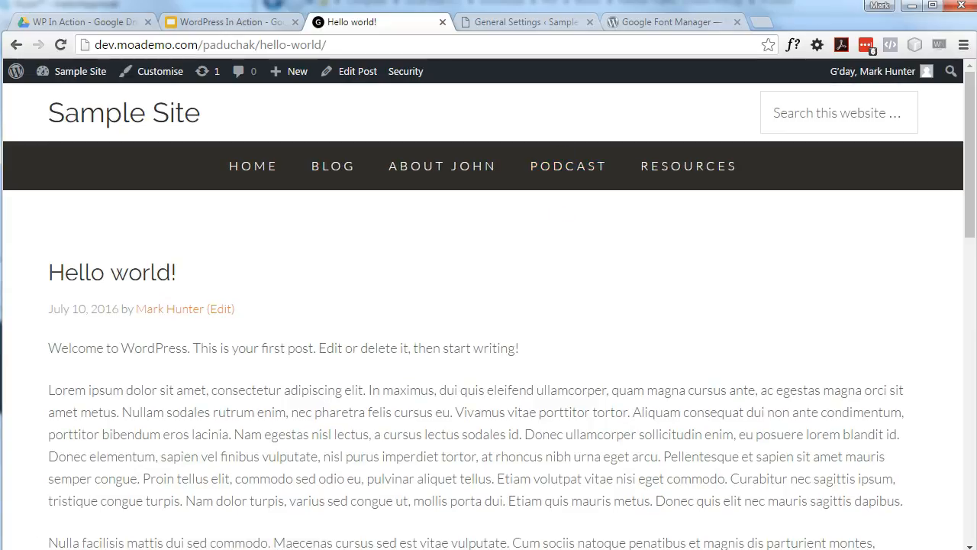
- Copy the name "Google Font Manager" from its plugin page and search for it on the site's Add Plugins page
click(527, 21)
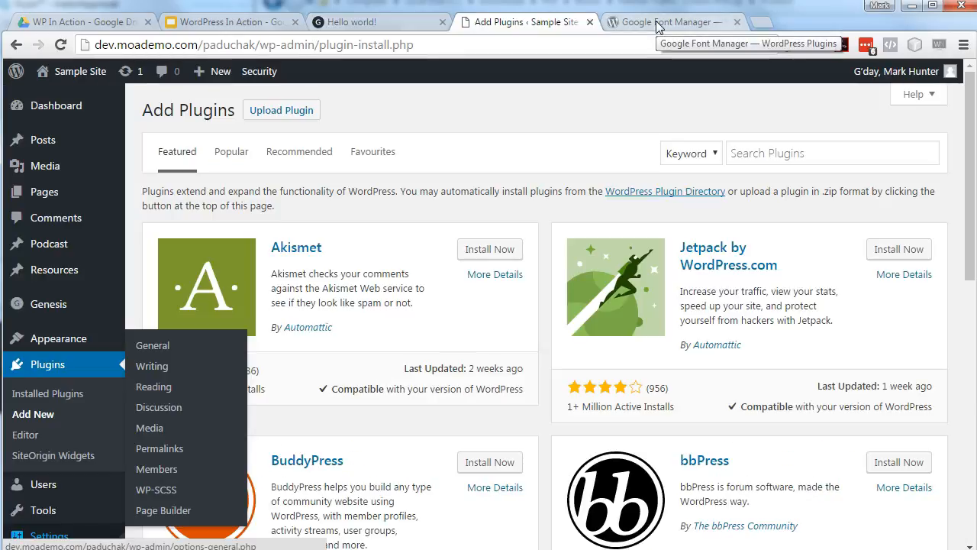
click(657, 26)
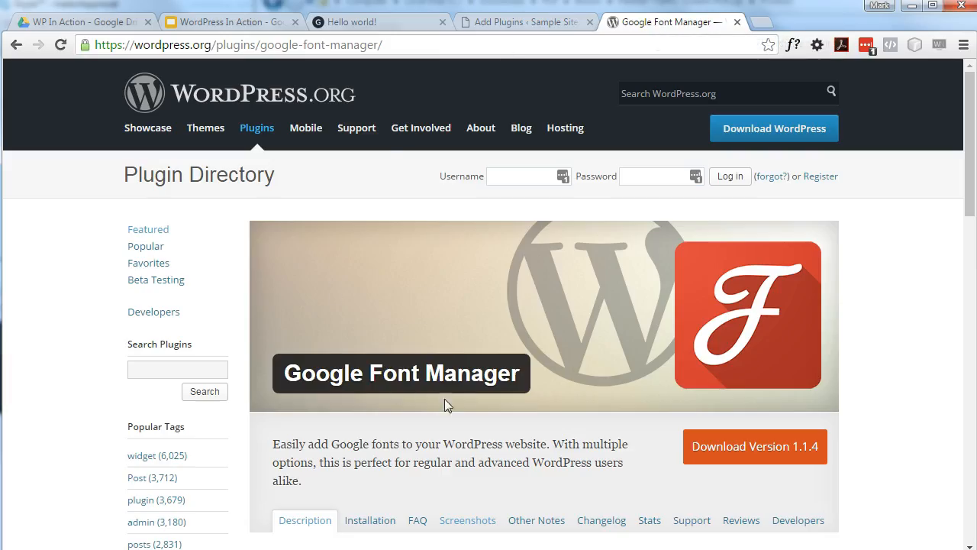
drag(521, 374, 284, 382)
right_click(300, 375)
click(321, 388)
click(527, 22)
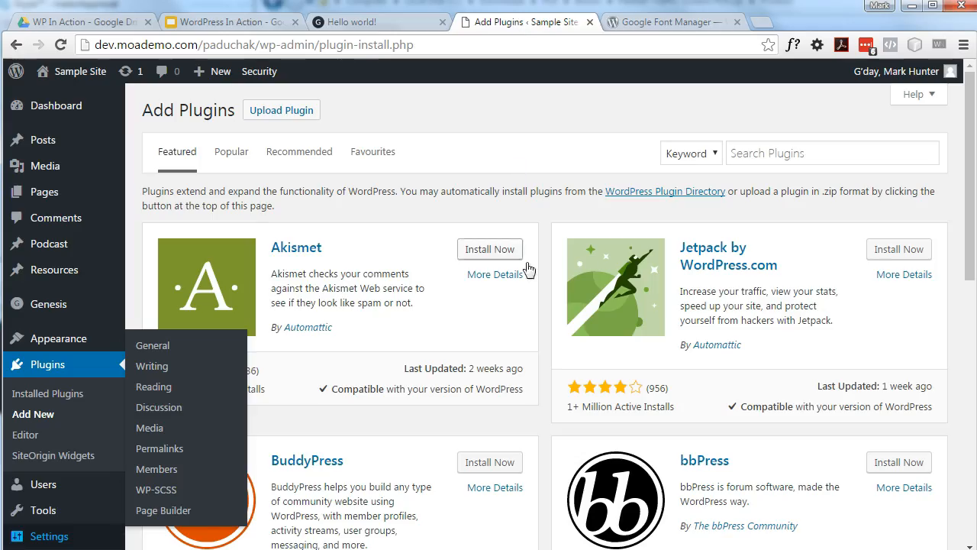
right_click(785, 150)
click(823, 238)
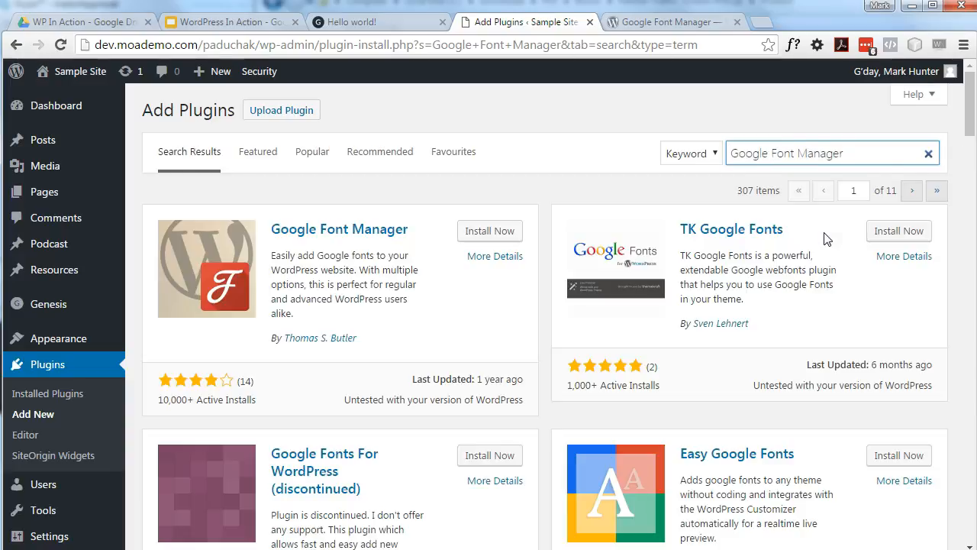
- Install and activate the Google Font Manager plugin
click(491, 232)
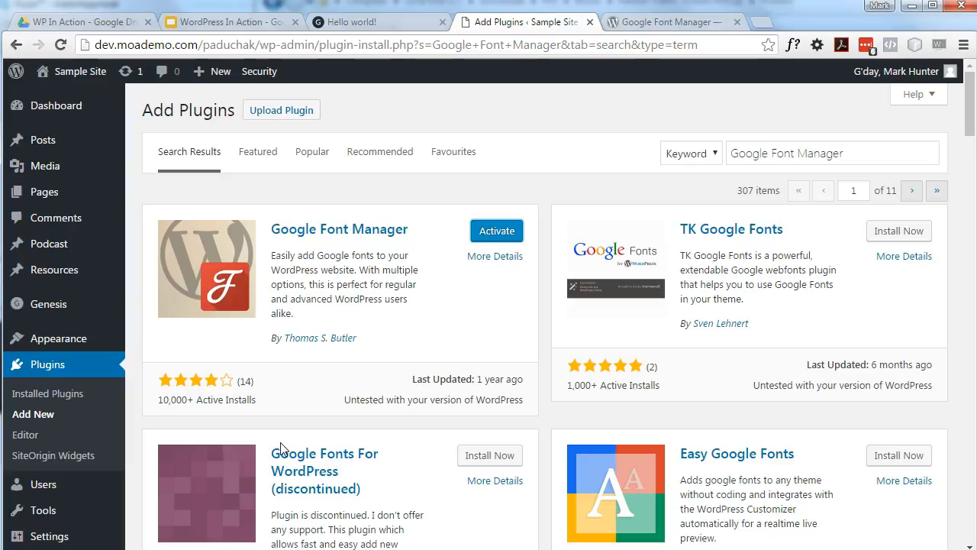
click(497, 232)
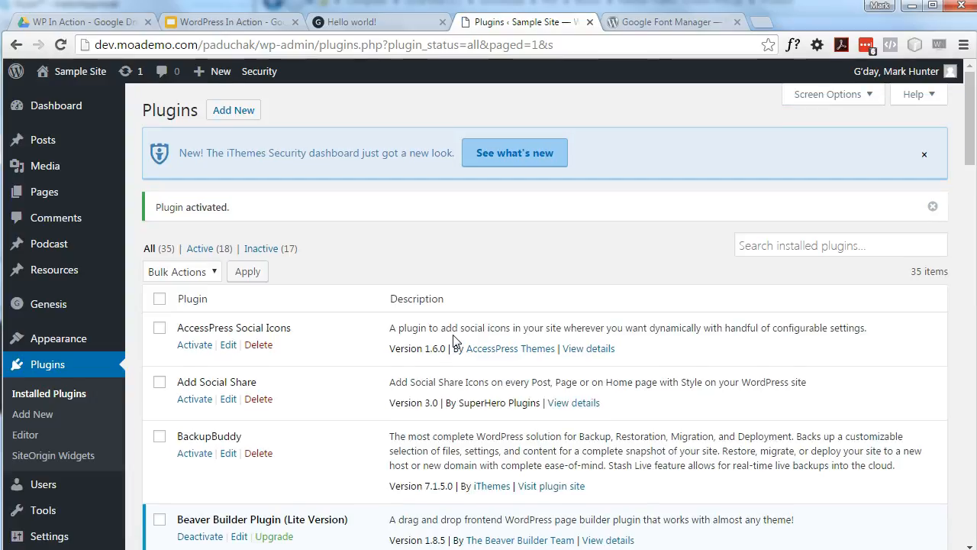
- Open the Google Font Manager settings and review the API key requirement and the visual editor options
scroll(46, 424, down, 3)
mouse_move(50, 424)
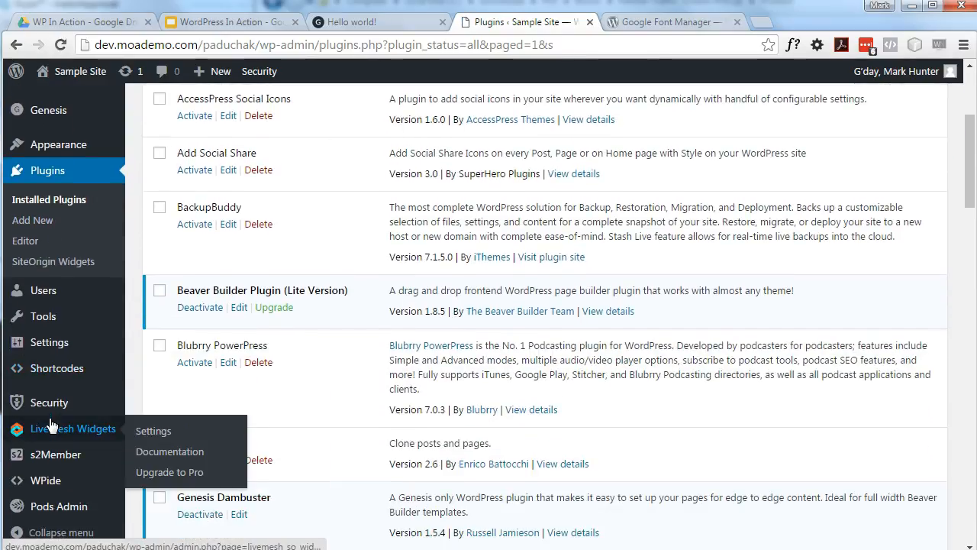
scroll(192, 413, up, 3)
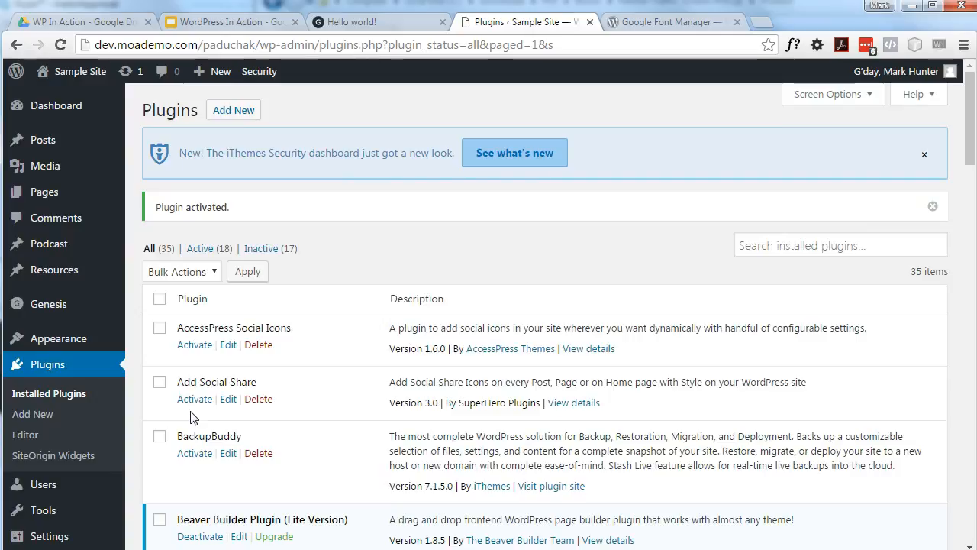
scroll(191, 416, down, 3)
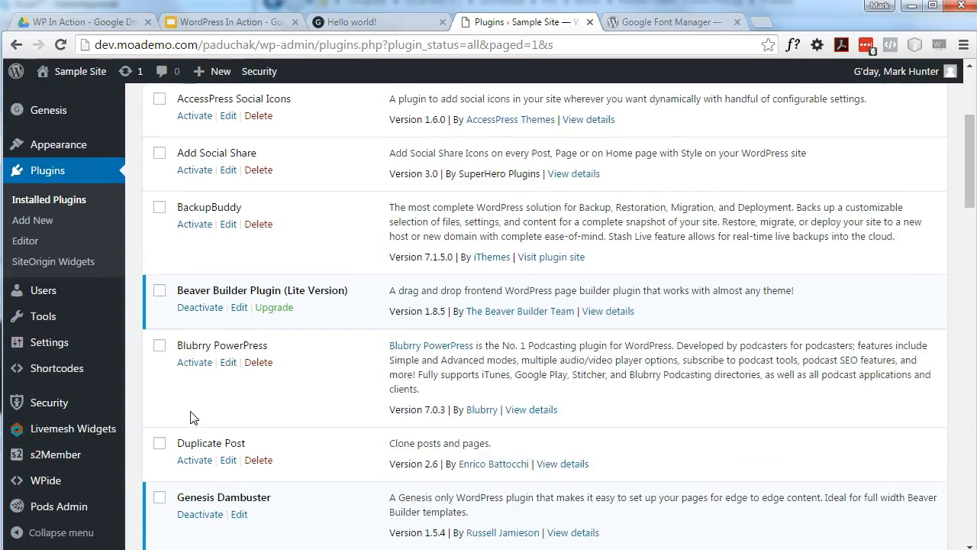
mouse_move(51, 357)
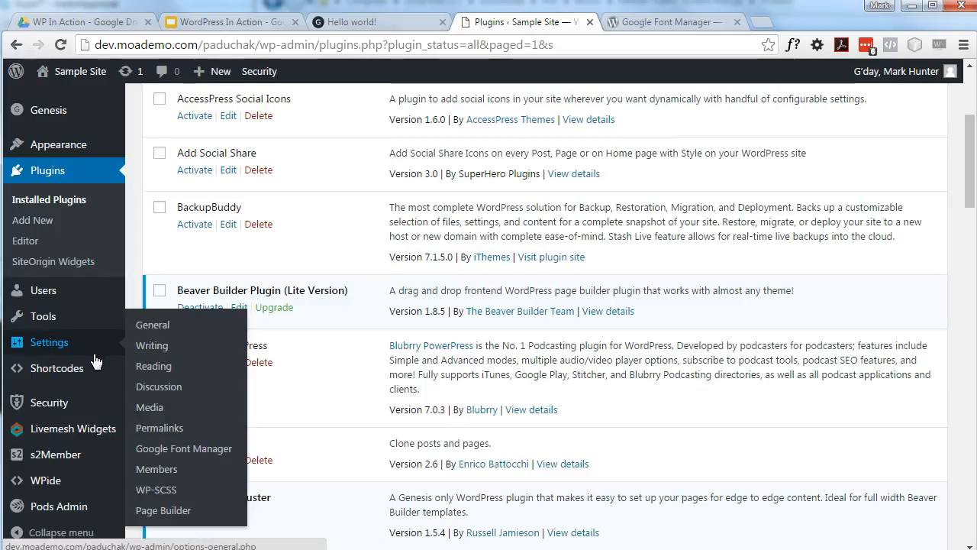
click(180, 448)
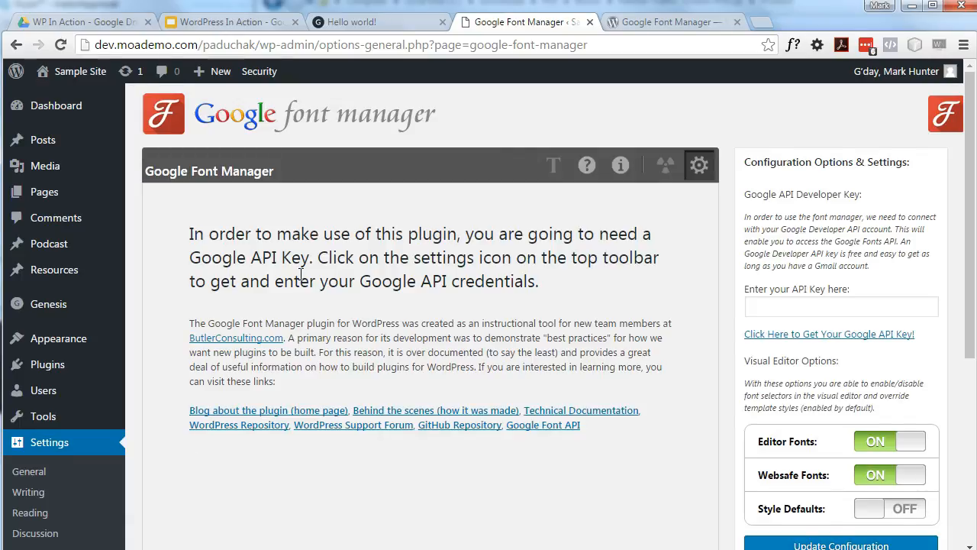
scroll(300, 275, down, 3)
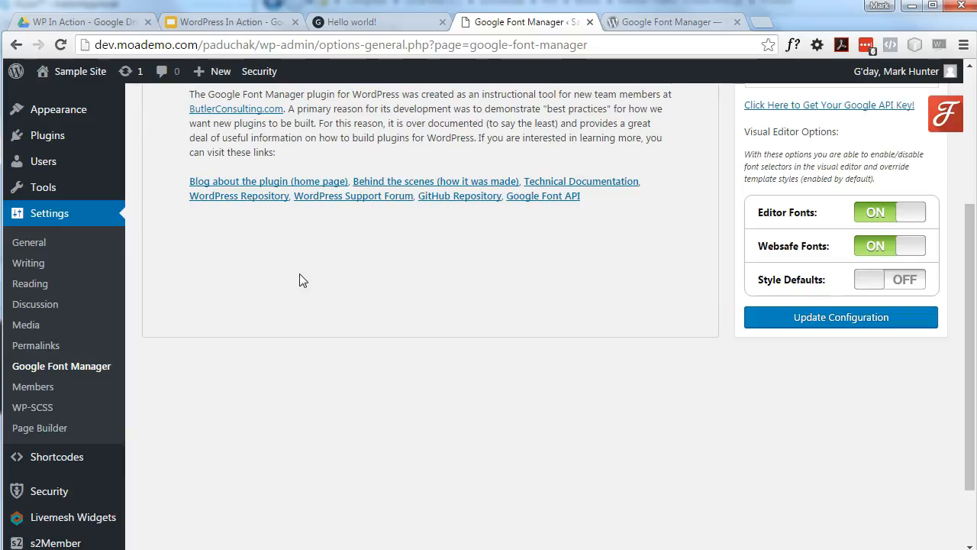
scroll(299, 273, up, 3)
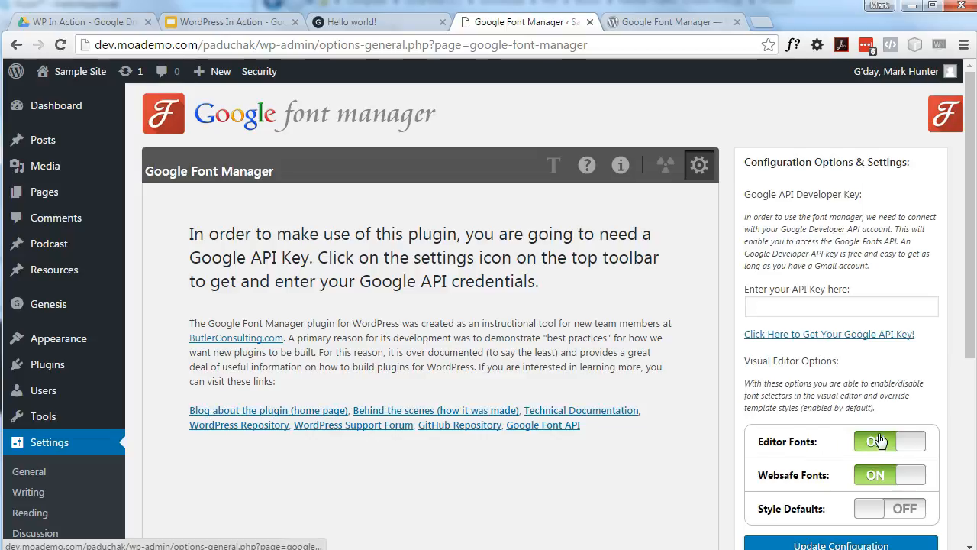
scroll(878, 443, down, 4)
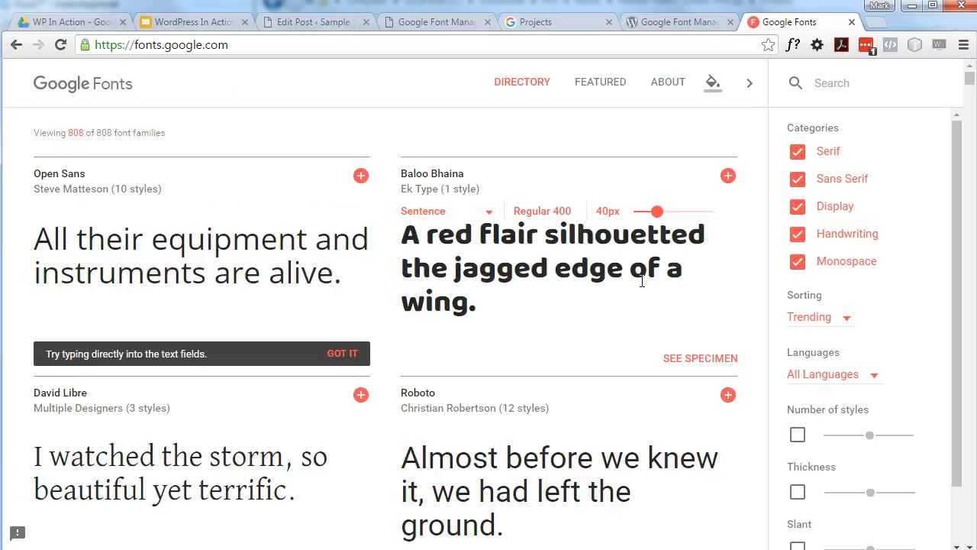
- Browse the Google Fonts directory and examine the Roboto specimen's characters, styles and popular font pairings
scroll(586, 404, down, 1)
scroll(586, 404, down, 1)
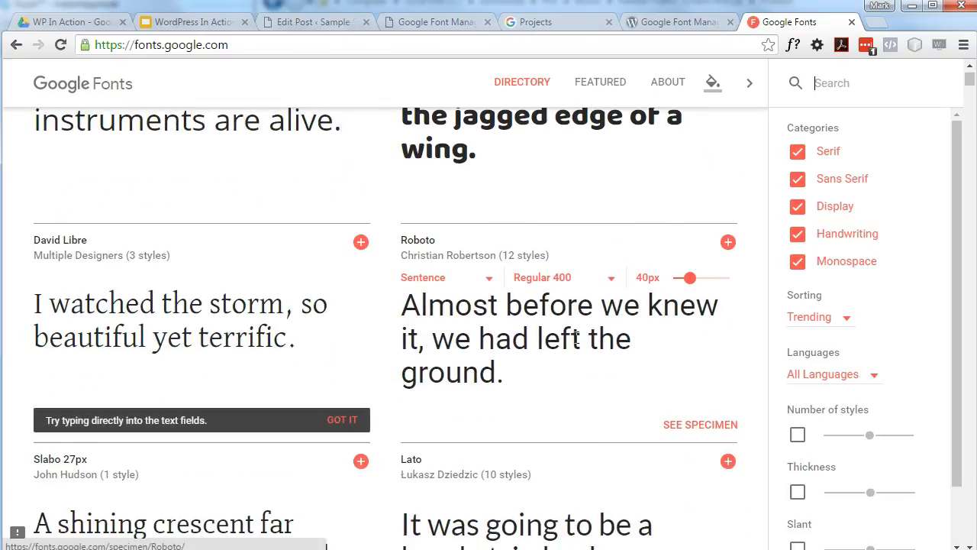
click(415, 243)
scroll(487, 298, down, 6)
scroll(487, 298, down, 7)
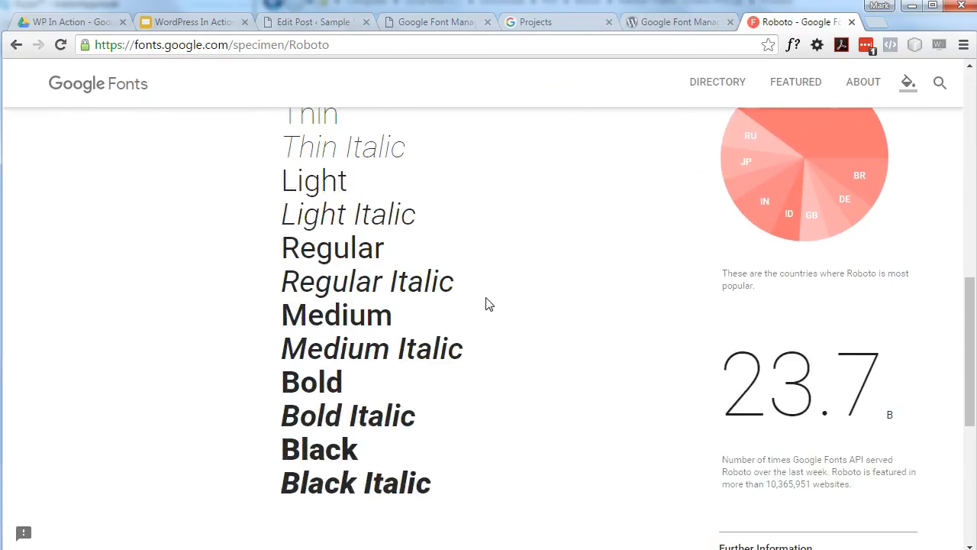
scroll(489, 304, down, 1)
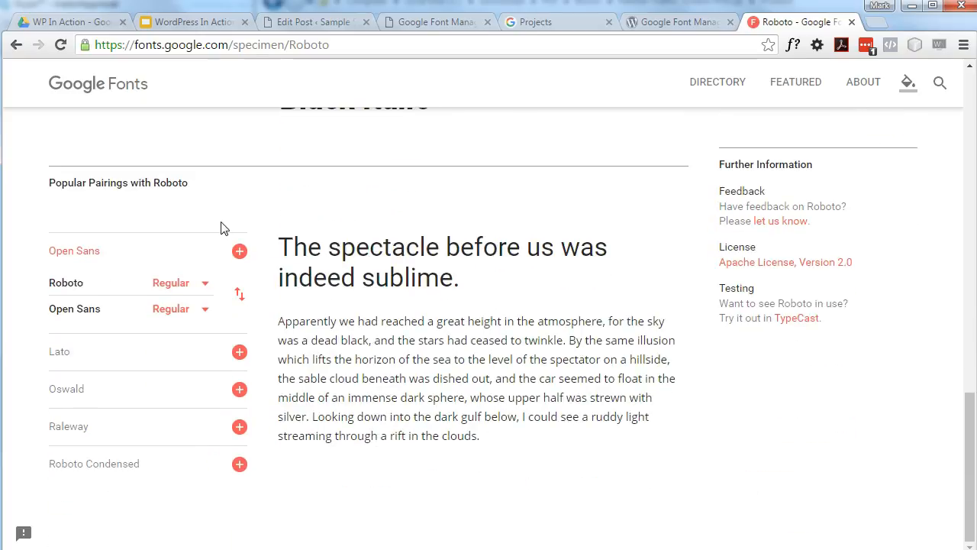
click(169, 284)
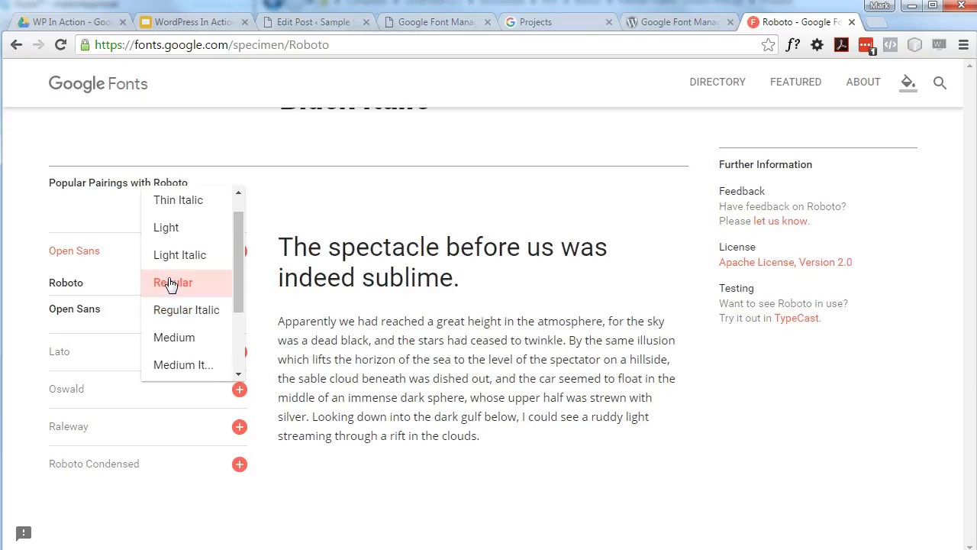
click(463, 324)
scroll(463, 323, up, 15)
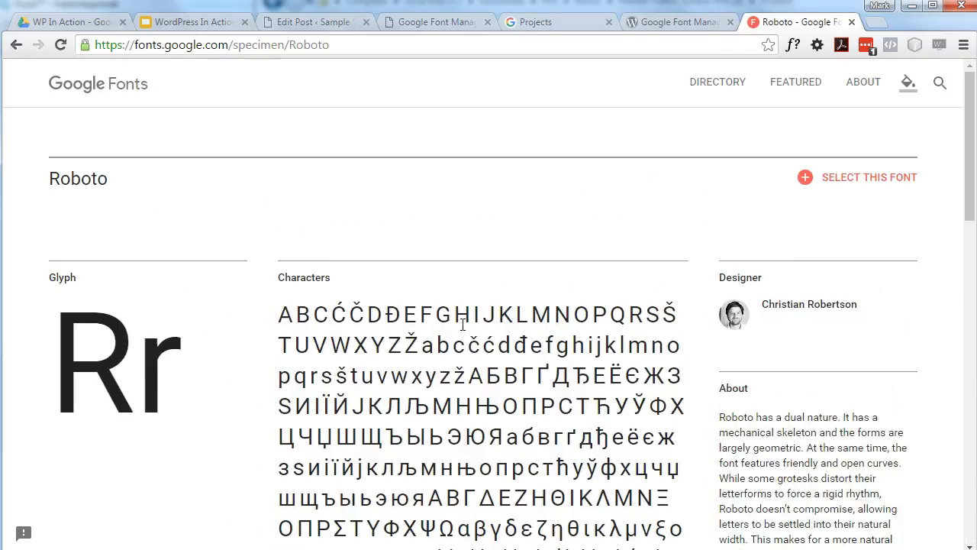
click(891, 183)
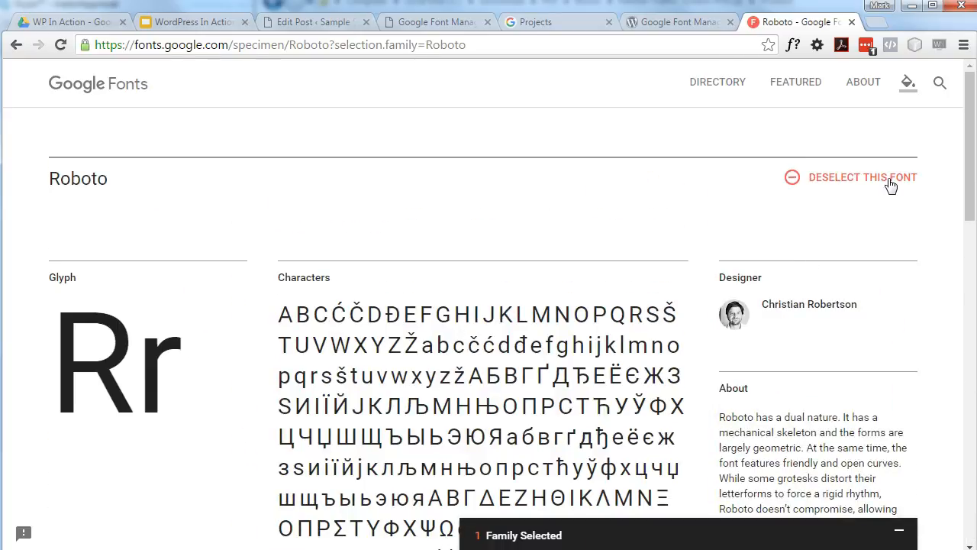
click(510, 537)
scroll(552, 429, down, 2)
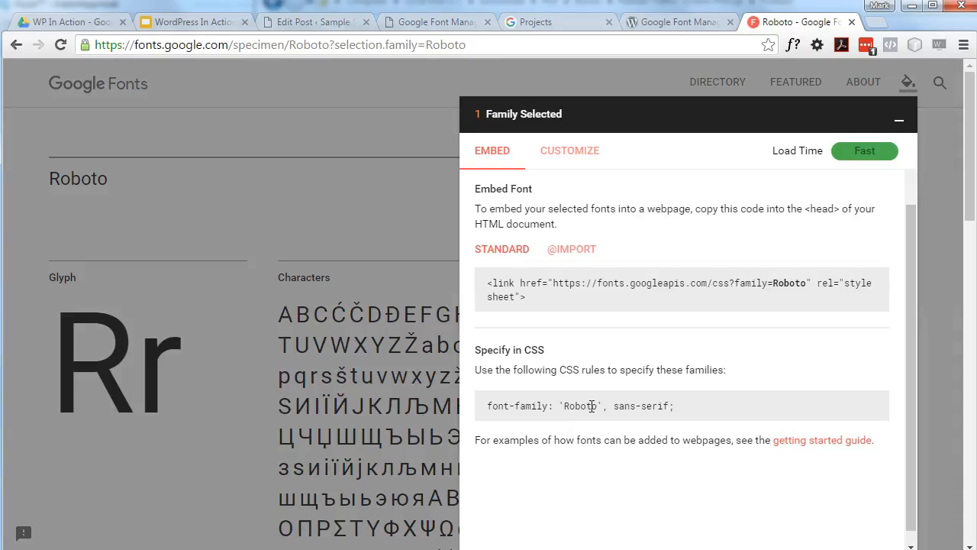
drag(738, 412, 489, 418)
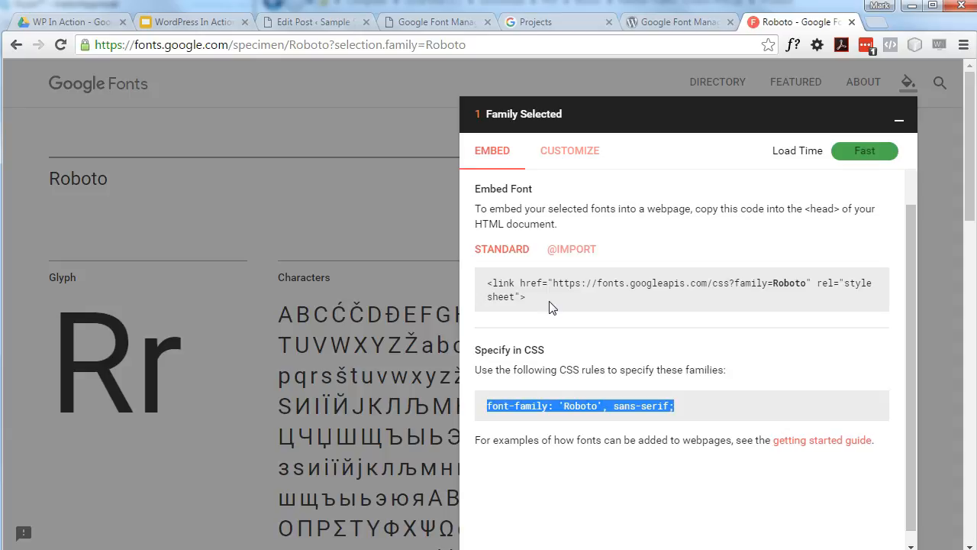
click(572, 255)
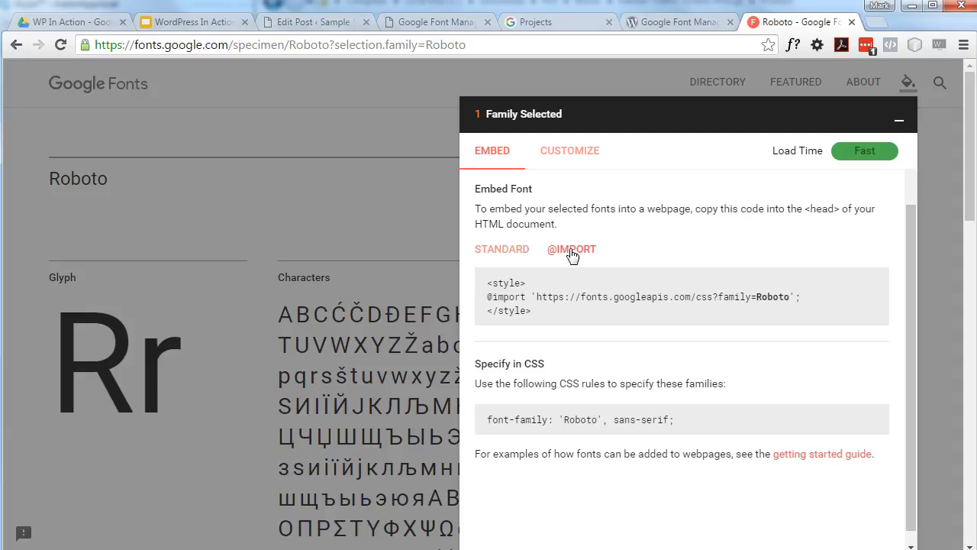
click(507, 252)
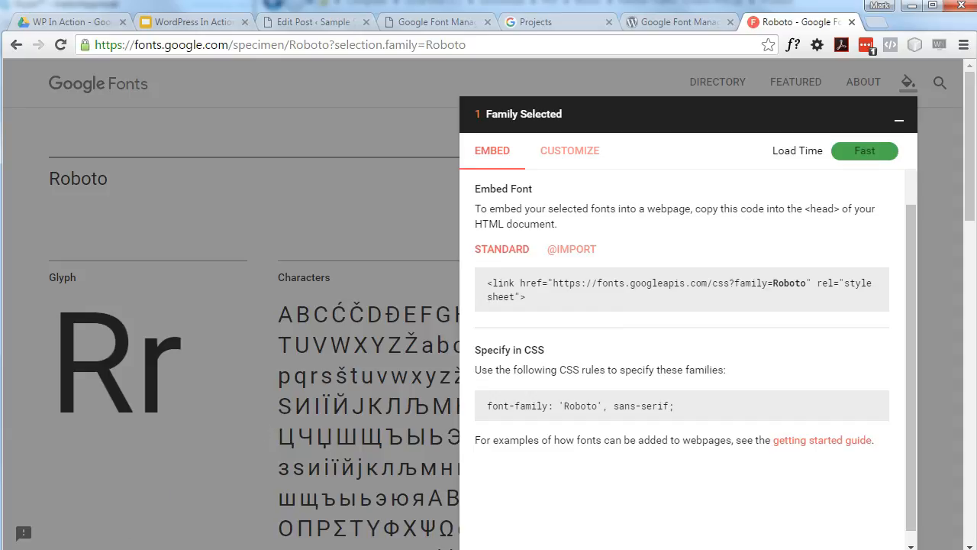
- Search the WordPress plugin directory for "lazyest stylesheet", then install and activate the Lazyest Stylesheet plugin
click(441, 23)
mouse_move(92, 366)
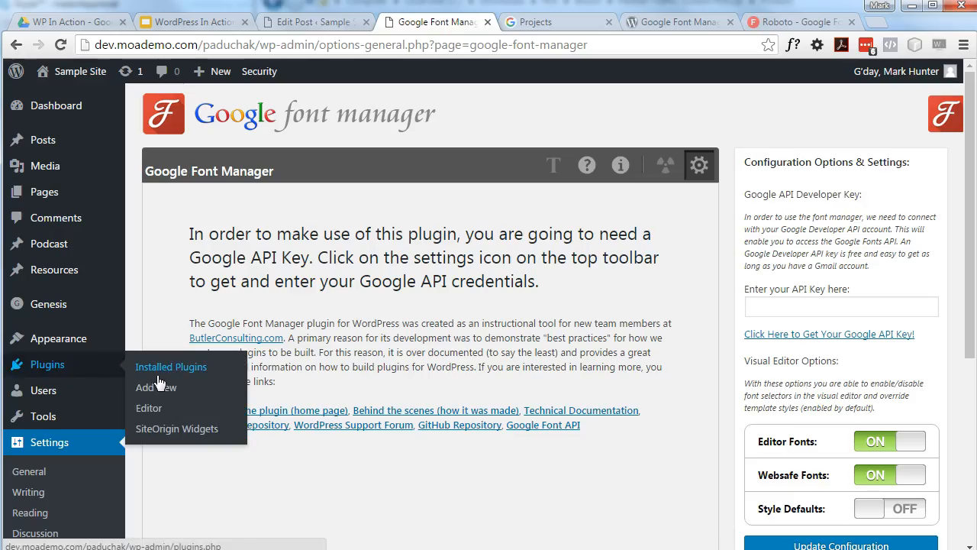
click(155, 388)
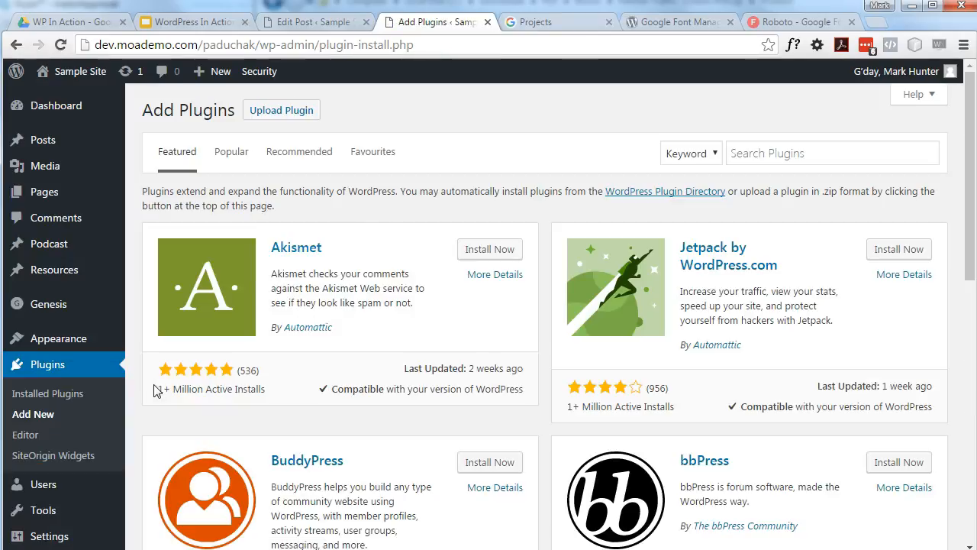
click(747, 154)
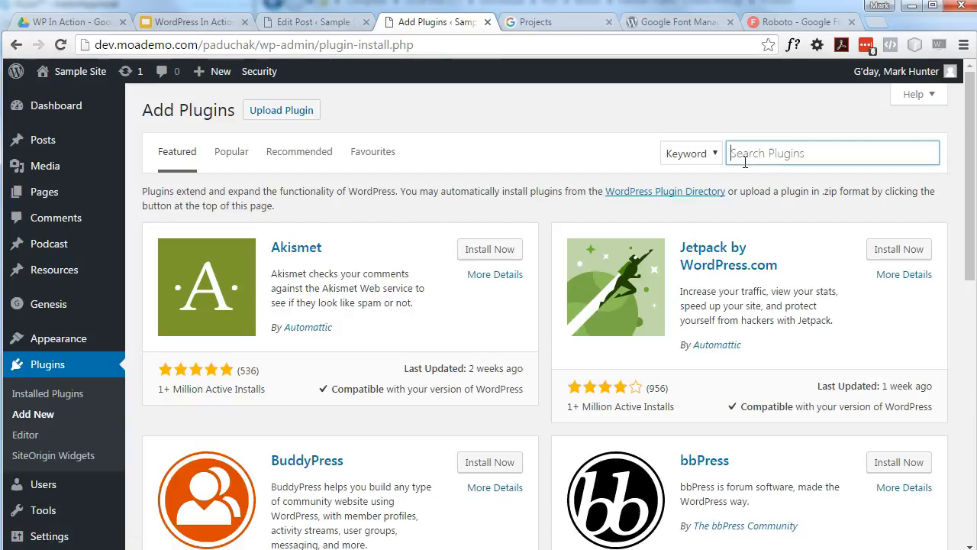
text(la)
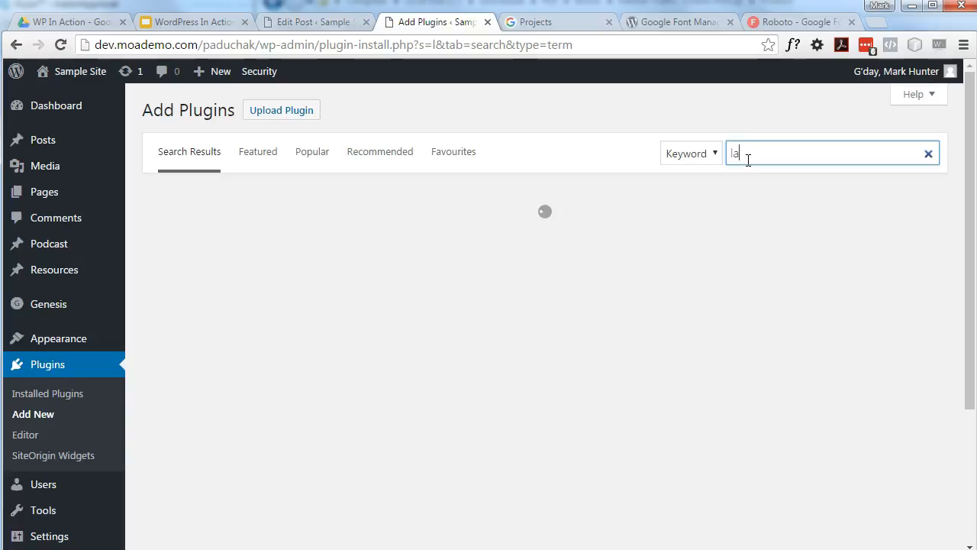
text(zyest stylesheet)
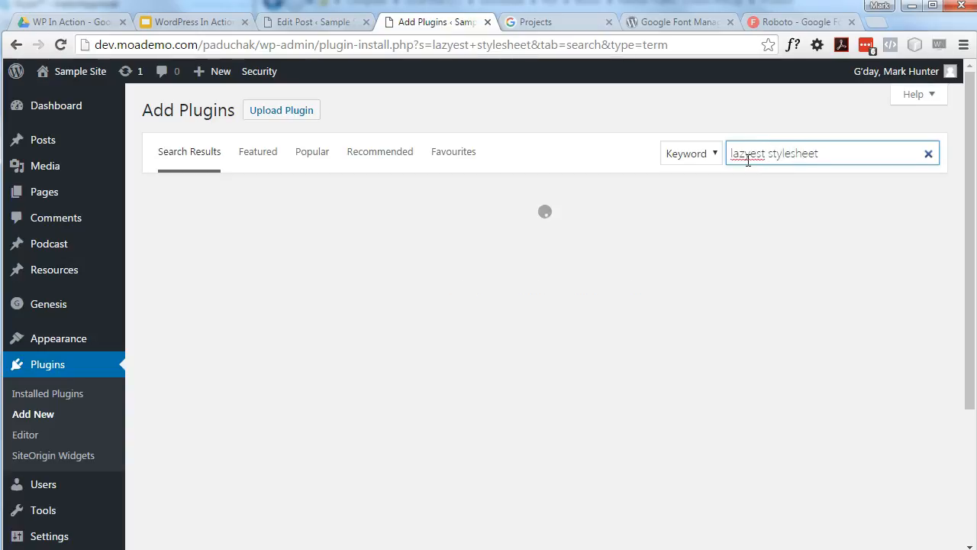
click(498, 231)
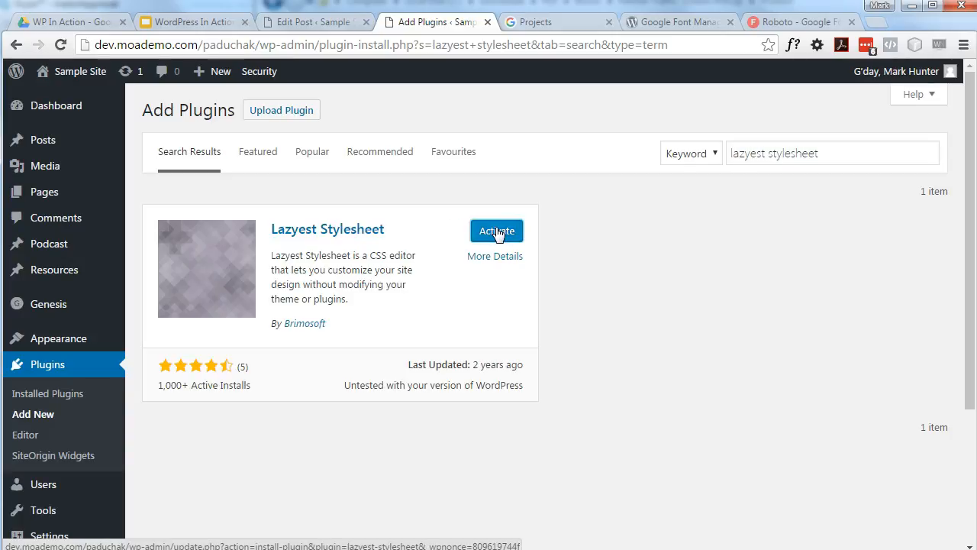
click(497, 237)
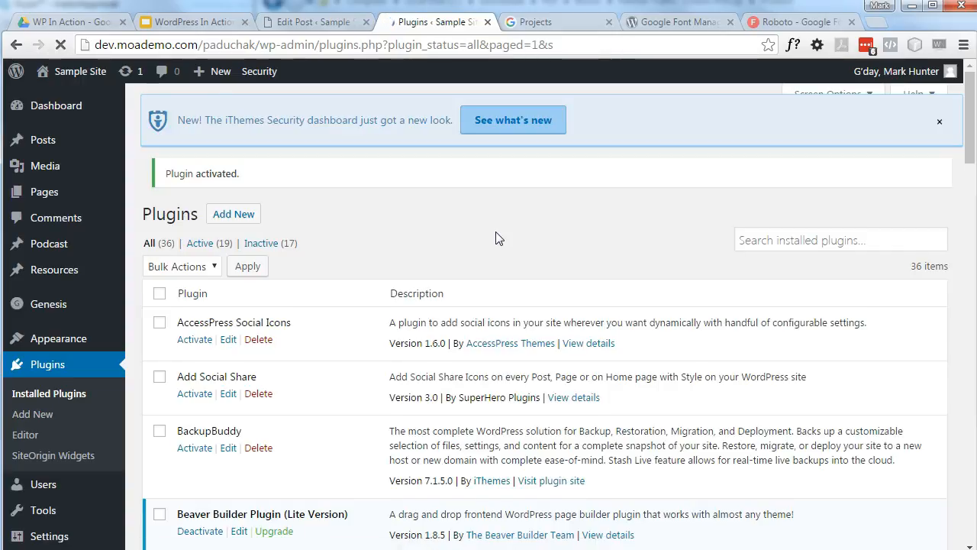
- Find the Lazyest Stylesheet editor in the site admin and open it
scroll(170, 420, down, 4)
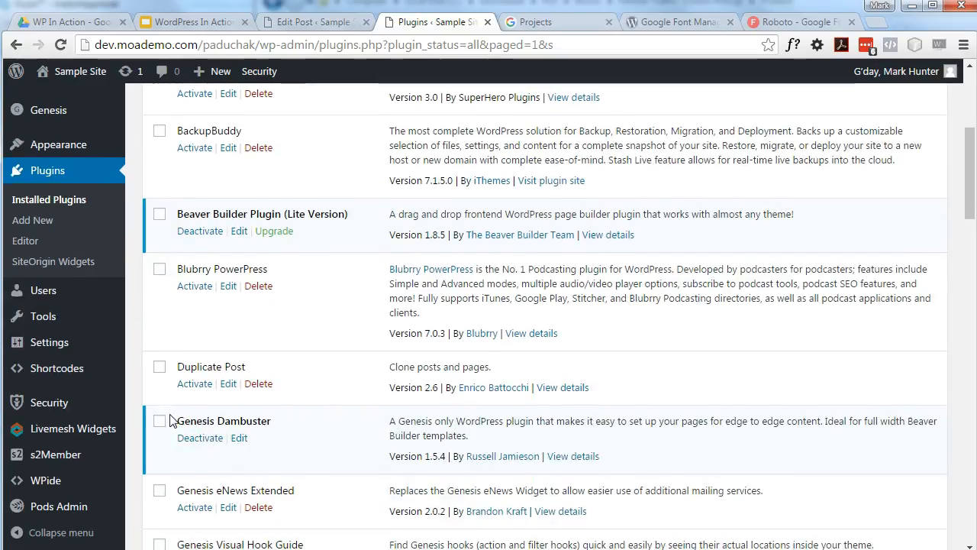
scroll(170, 420, up, 4)
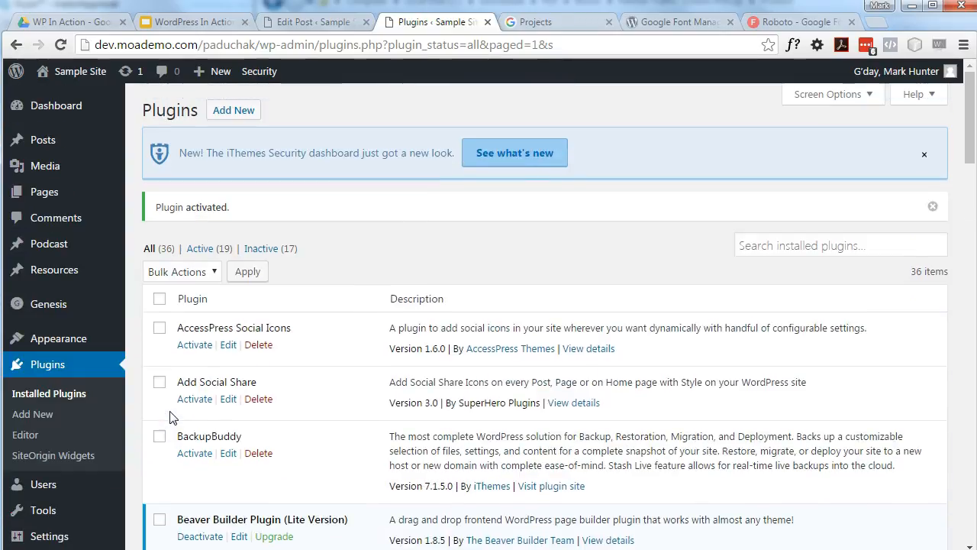
scroll(69, 245, down, 2)
mouse_move(87, 389)
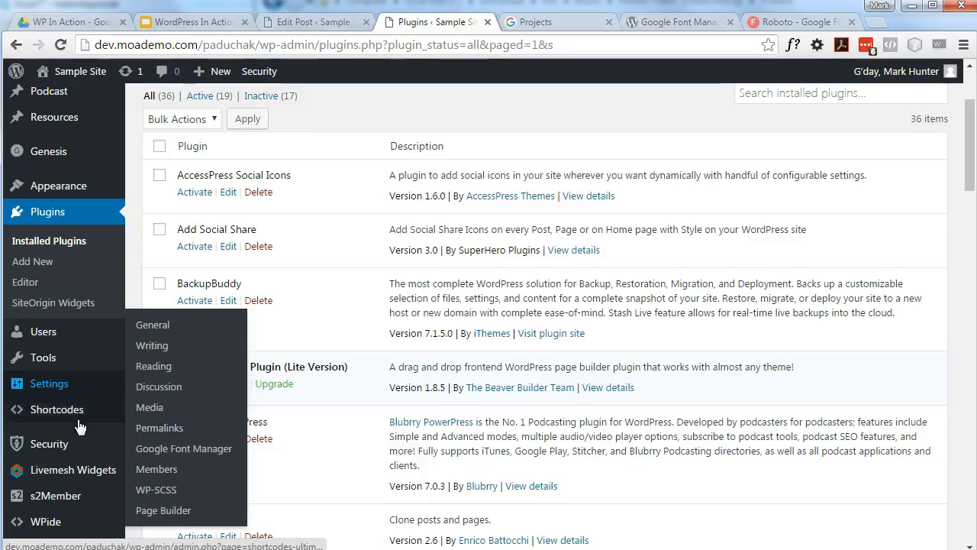
scroll(76, 412, down, 1)
mouse_move(79, 428)
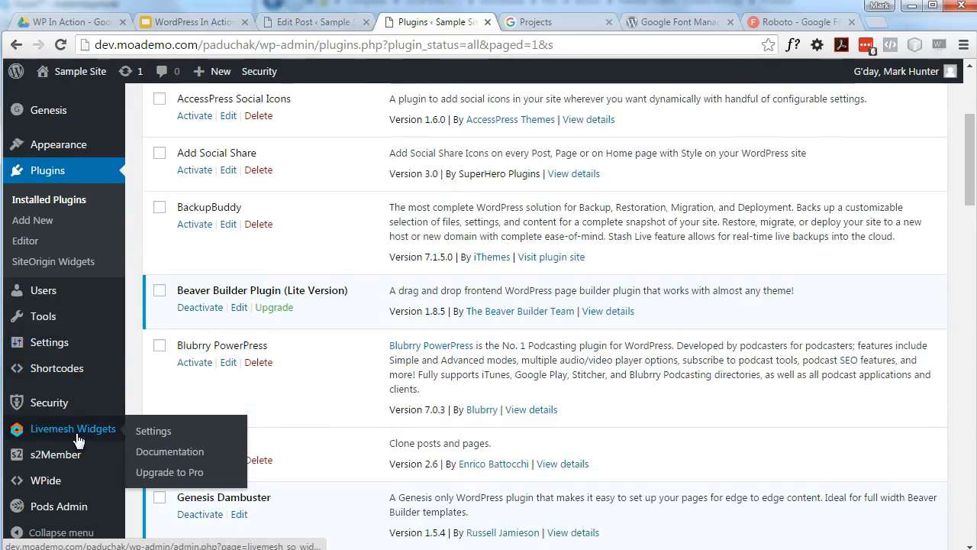
scroll(534, 306, down, 1)
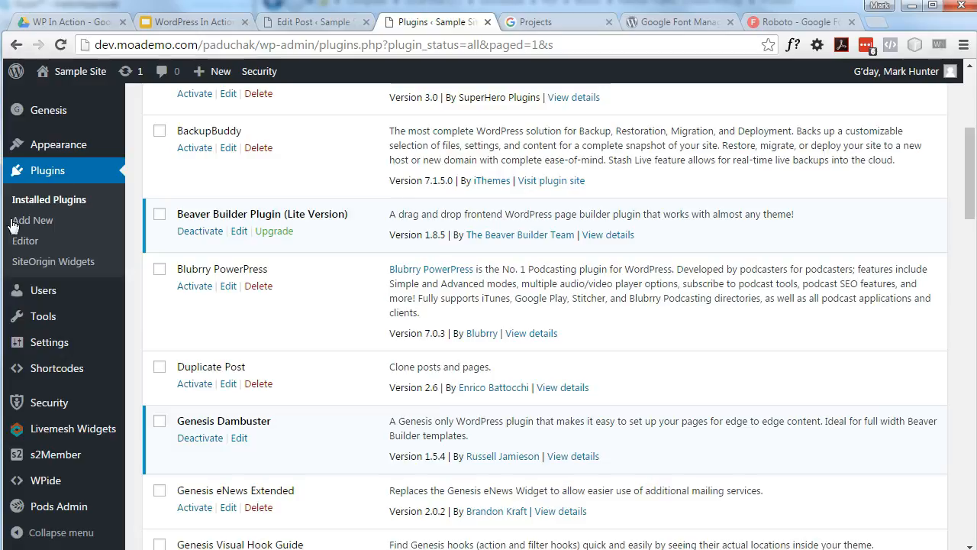
mouse_move(68, 144)
click(164, 298)
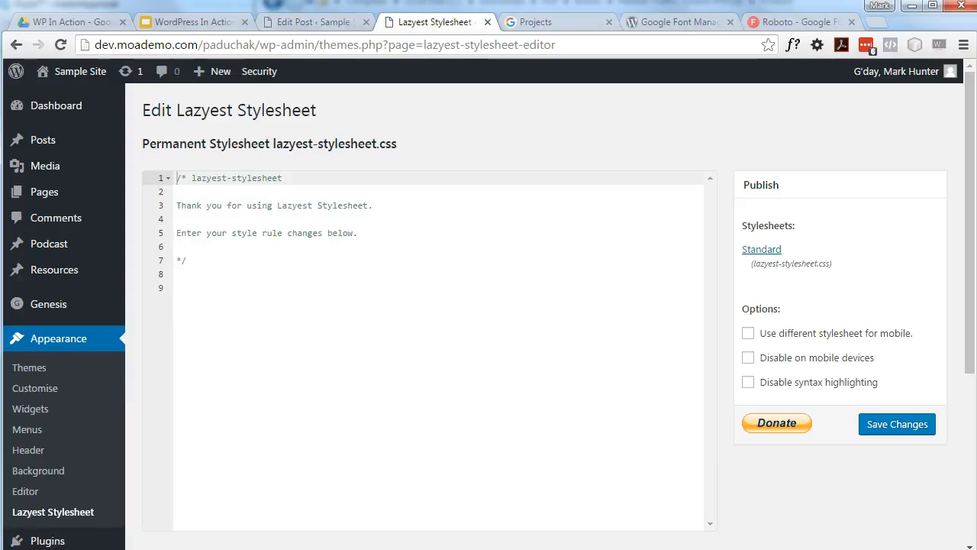
click(294, 368)
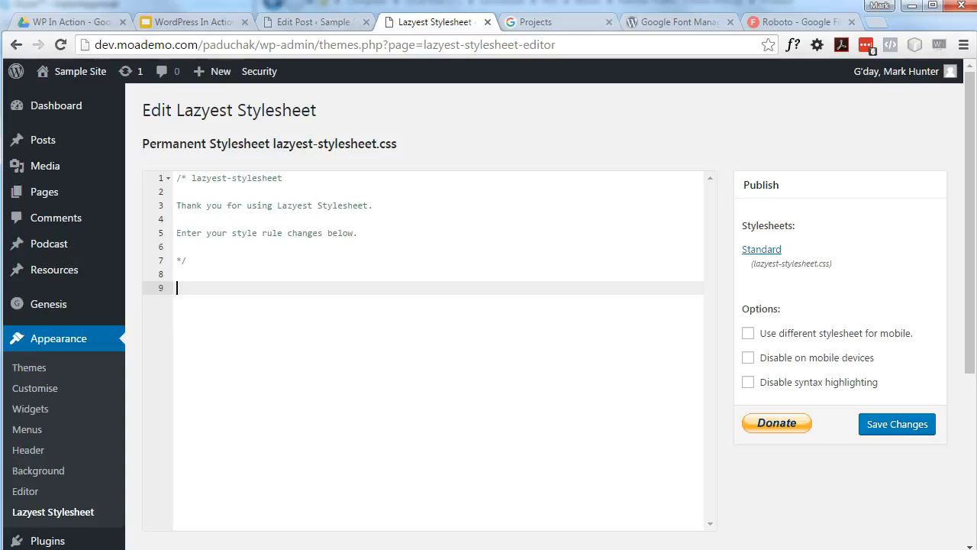
click(796, 23)
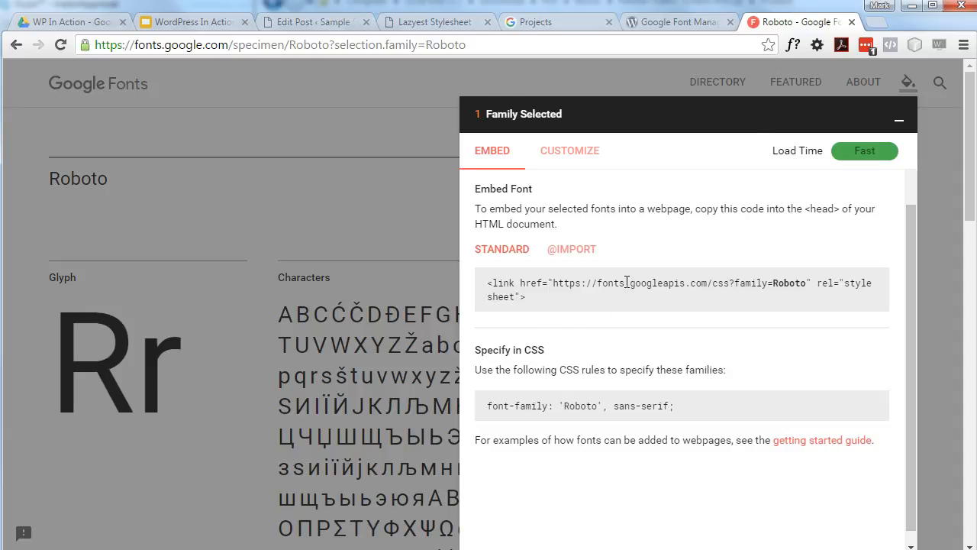
click(572, 250)
drag(809, 297, 489, 308)
key(ctrl+c)
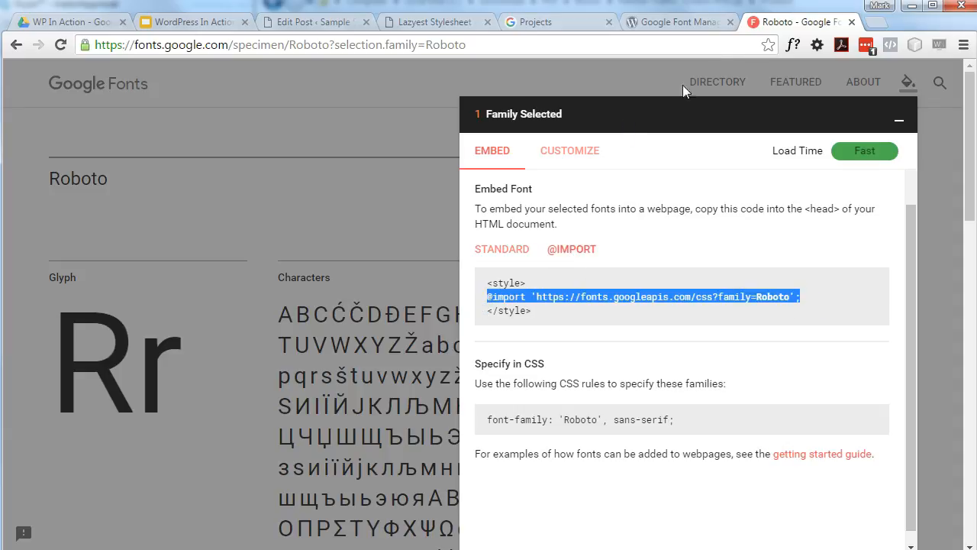
click(412, 23)
key(ctrl+v)
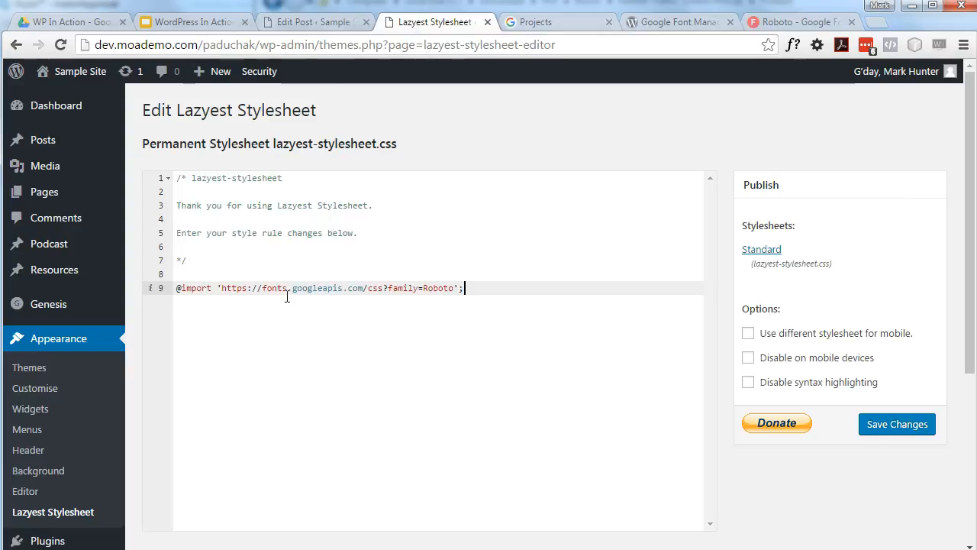
key(Return)
key(Return)
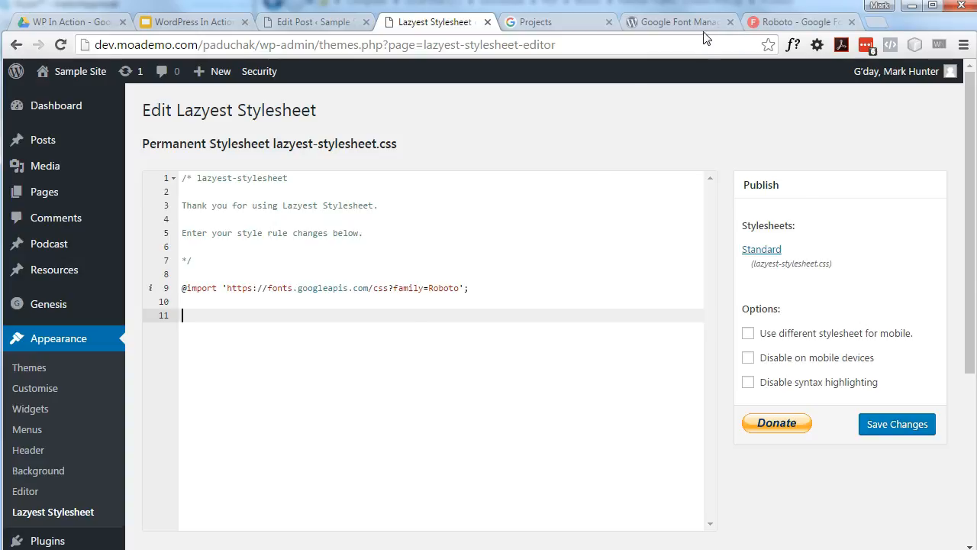
- Copy the CSS rule font-family: 'Roboto', sans-serif; from the Google Fonts embed details
click(691, 22)
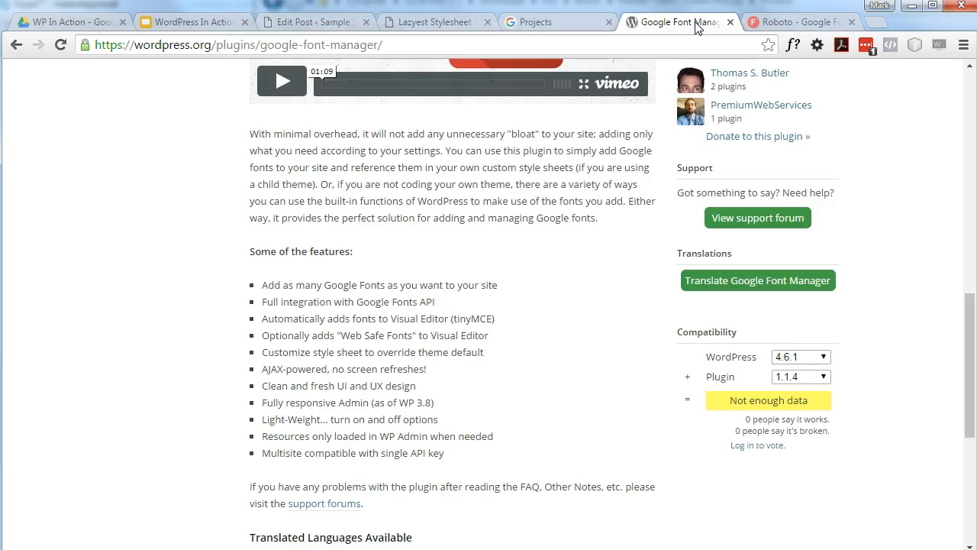
click(816, 27)
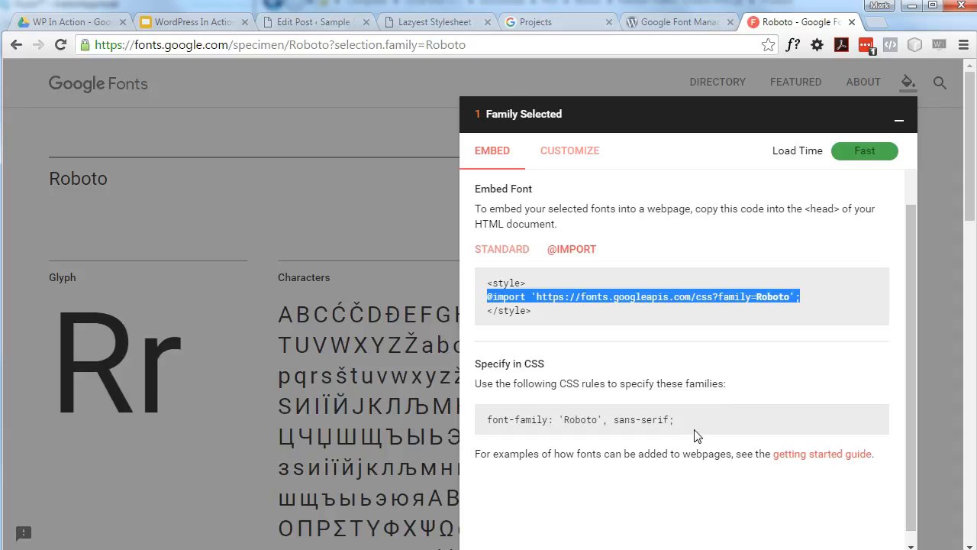
drag(702, 421, 488, 431)
key(ctrl+c)
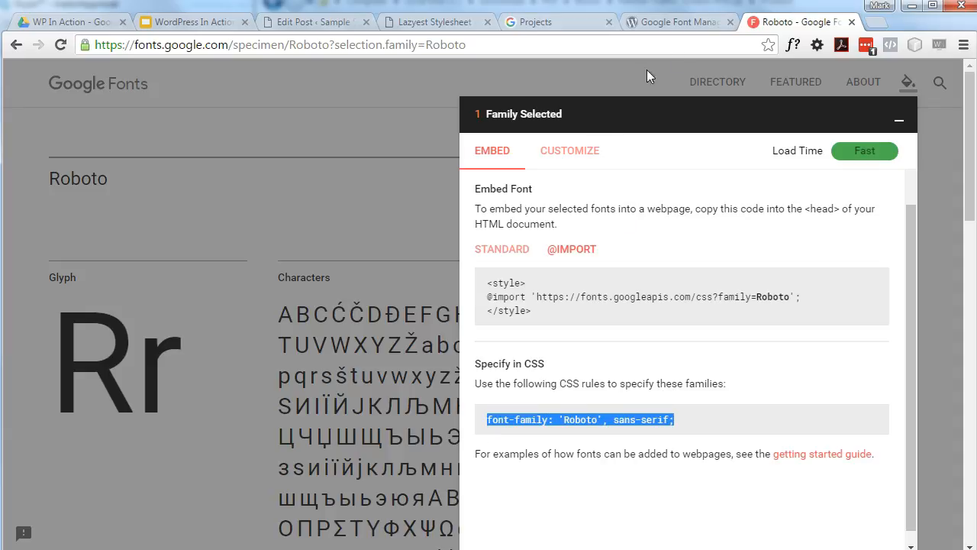
- Return to the Lazyest Stylesheet editor and save the stylesheet with the Roboto import
click(682, 27)
click(550, 29)
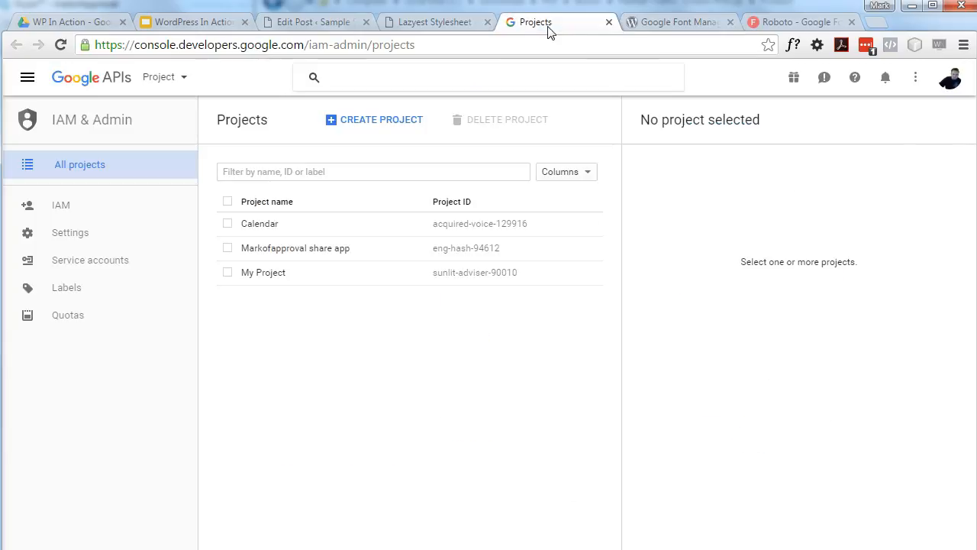
click(429, 29)
click(886, 435)
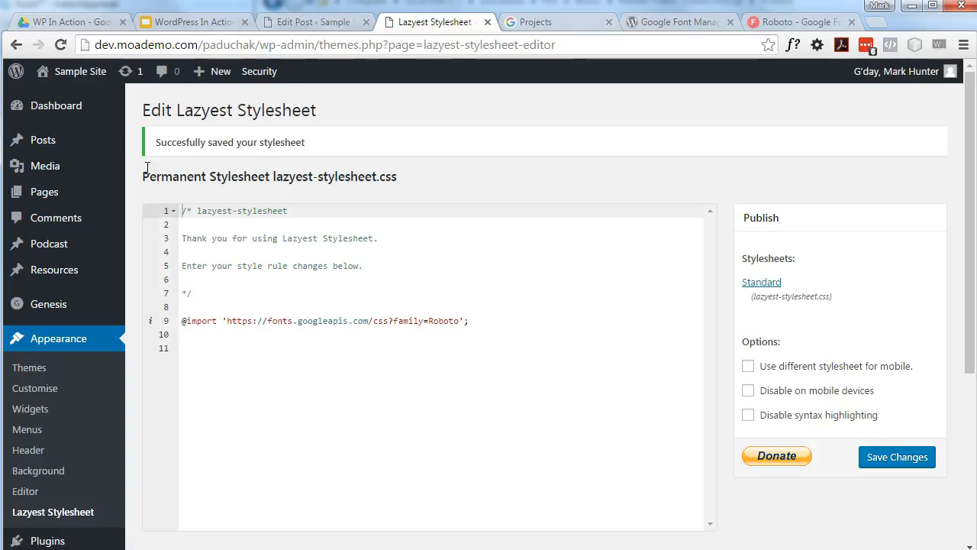
- Open the sample site's home page in a separate tab and inspect it briefly with the developer tools console
mouse_move(76, 71)
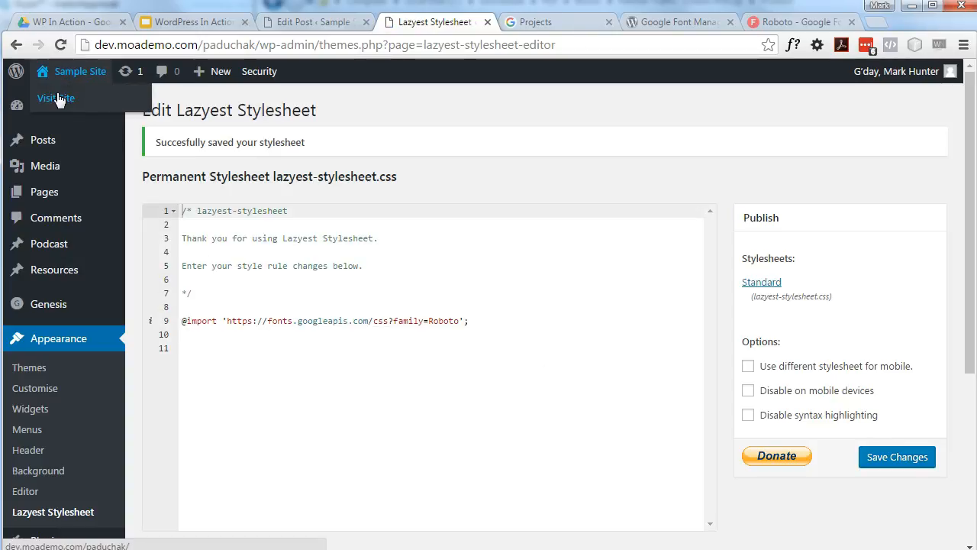
middle_click(57, 97)
click(475, 27)
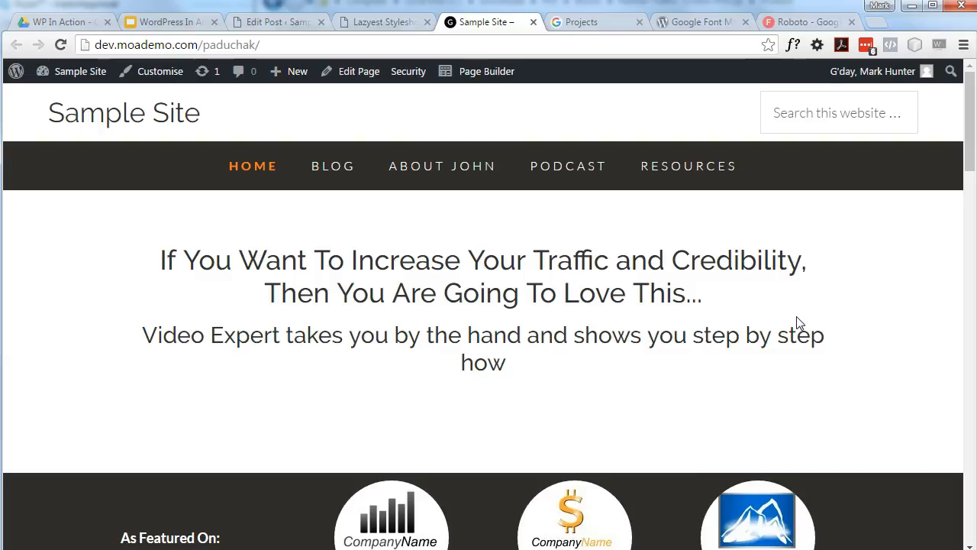
key(ctrl+shift+j)
drag(797, 341, 657, 139)
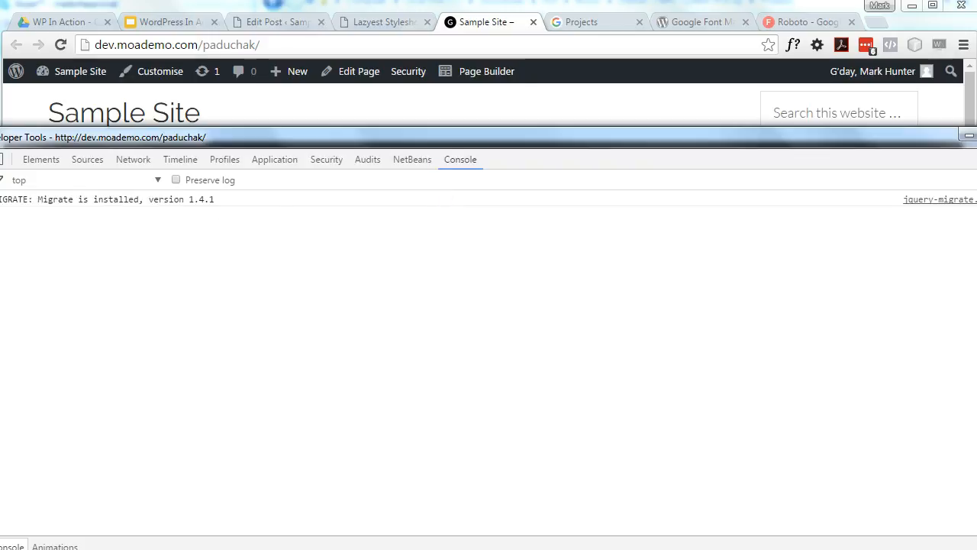
click(976, 135)
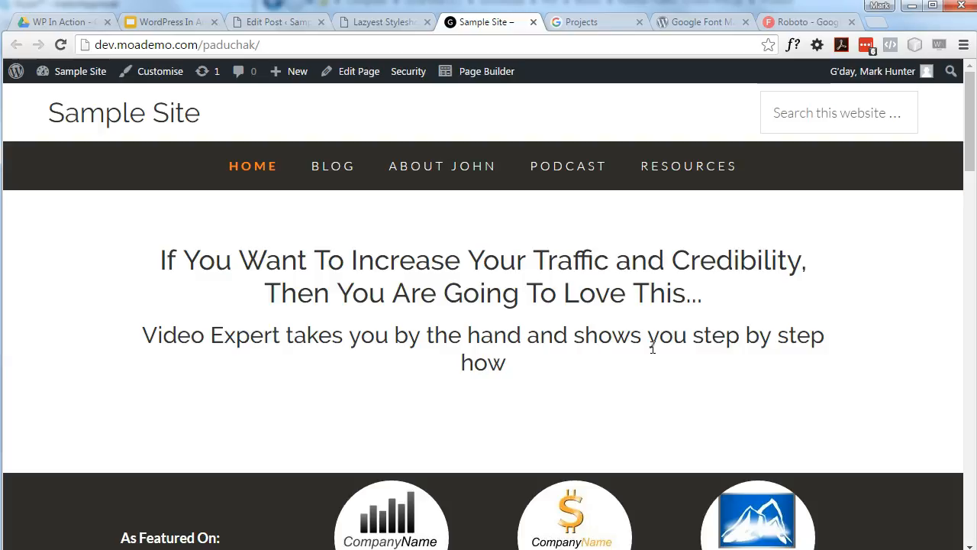
- Examine the "Hello world!" post's paragraphs and list in both the visual and text editing modes
click(385, 22)
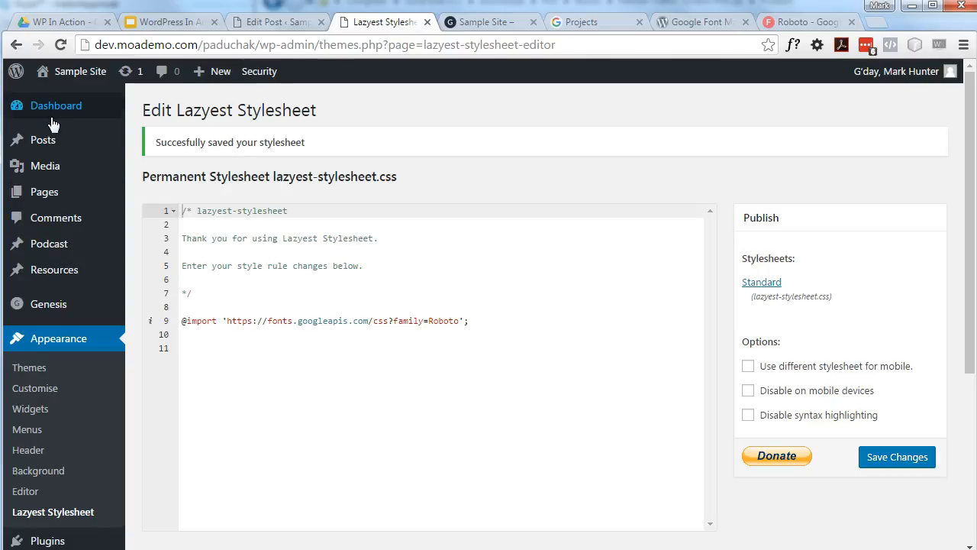
click(257, 27)
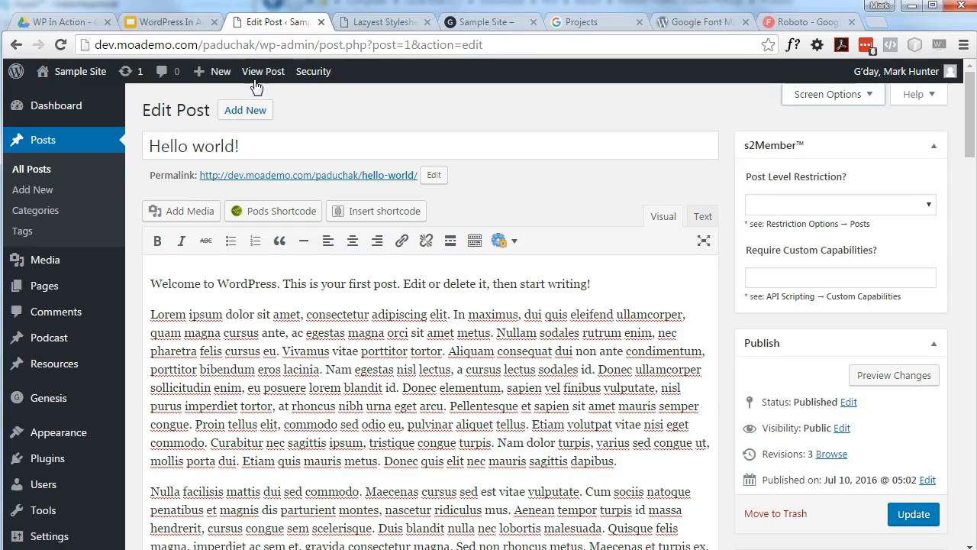
scroll(436, 420, down, 3)
scroll(436, 420, down, 5)
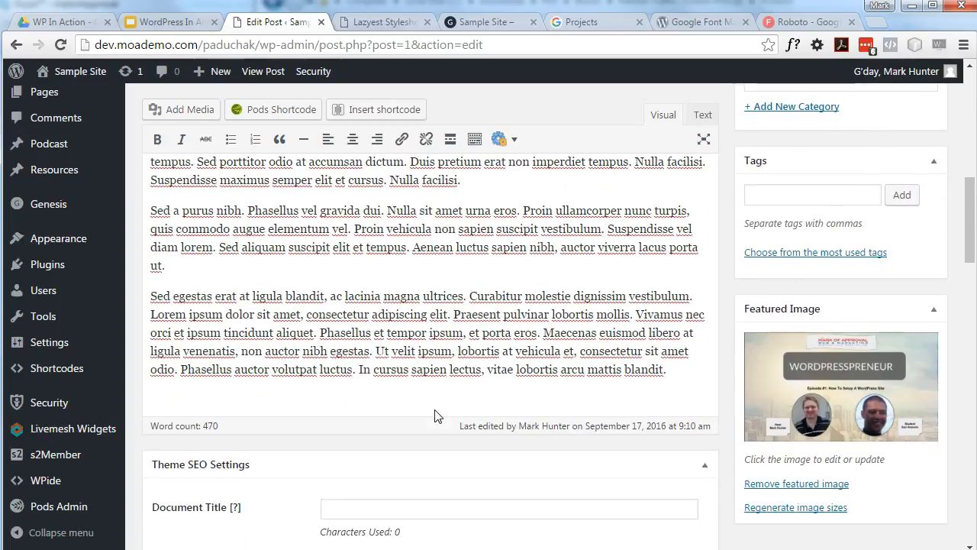
scroll(436, 405, up, 8)
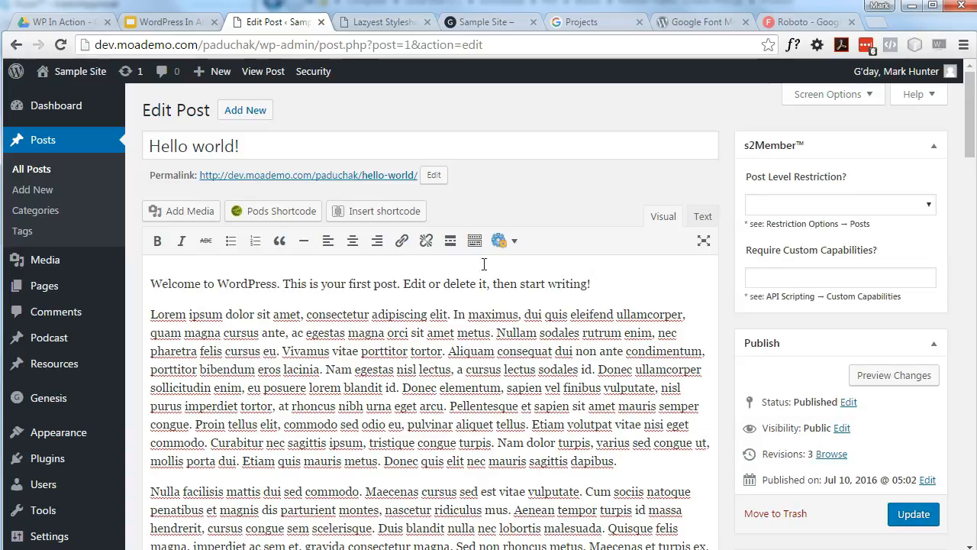
click(703, 216)
scroll(533, 360, down, 1)
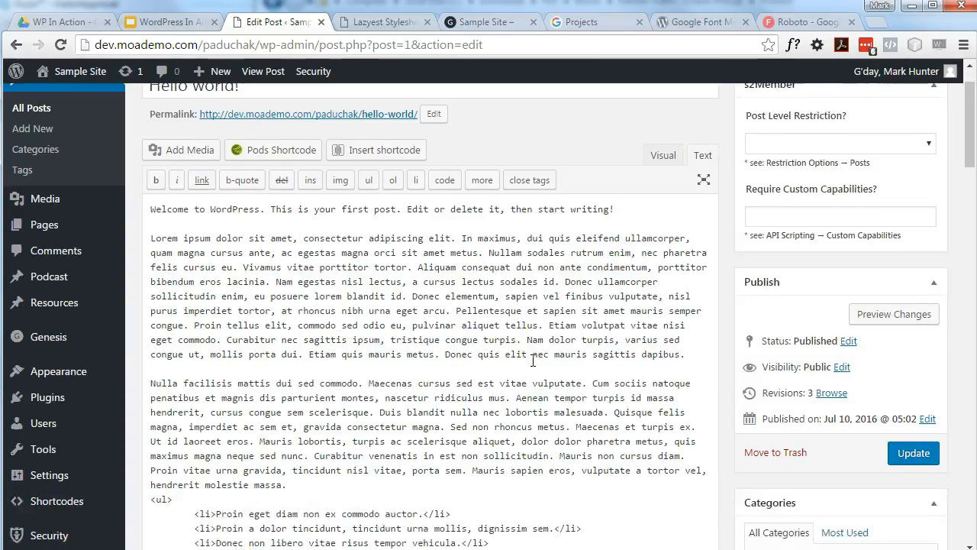
scroll(533, 360, down, 1)
click(673, 115)
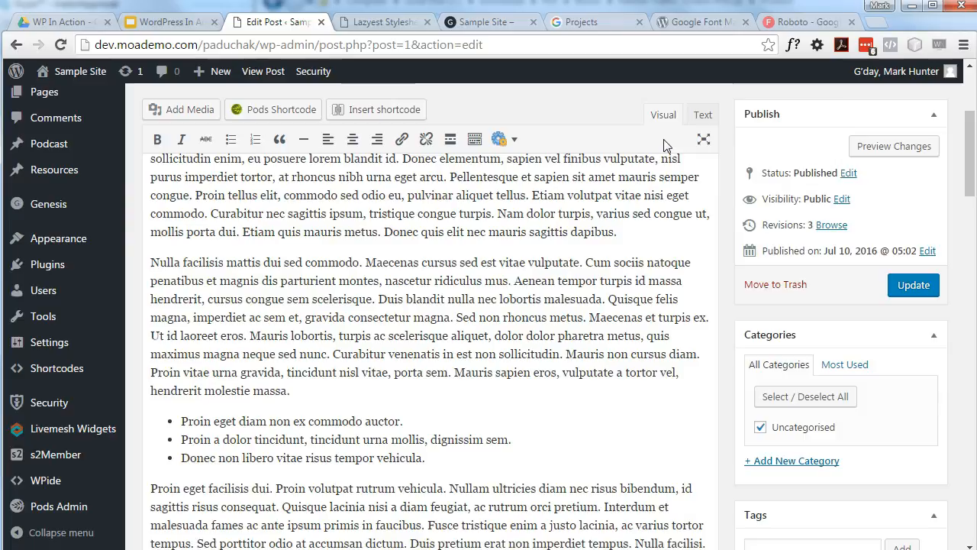
- Add a p rule below the import in lazyest-stylesheet.css containing the copied declaration font-family: 'Roboto', sans-serif;
click(393, 23)
click(355, 401)
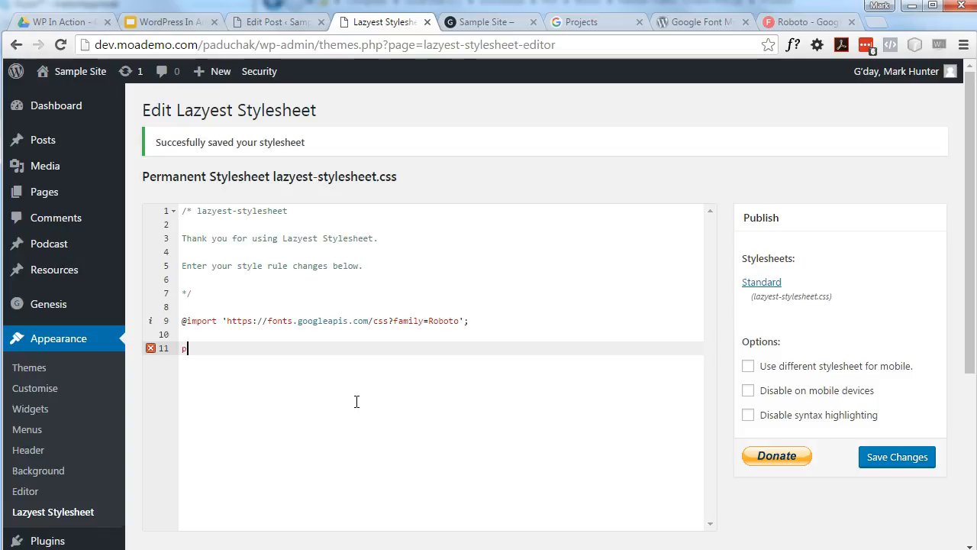
text(p {})
key(Return)
key(ctrl+v)
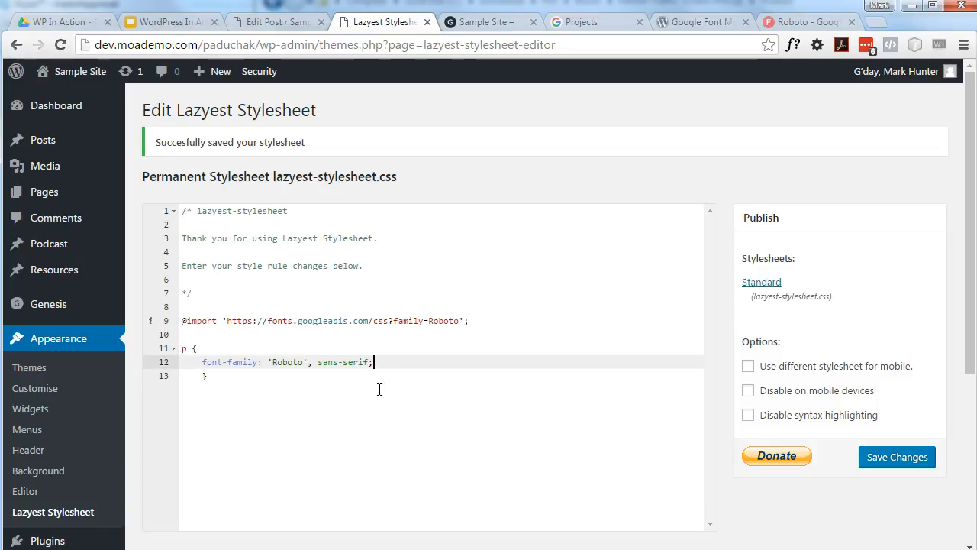
- Save the stylesheet with the new p rule and open the published "Hello world!" post on the sample site
click(913, 467)
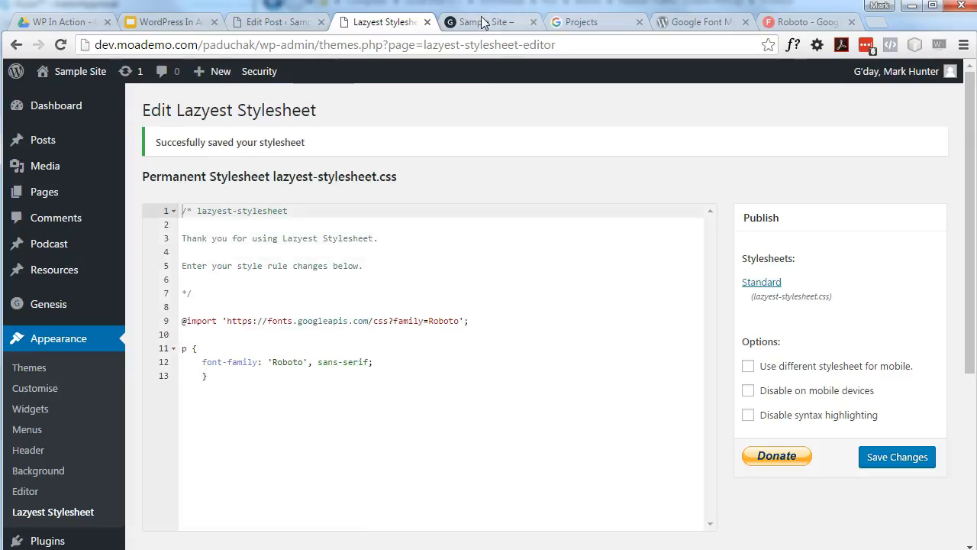
click(489, 17)
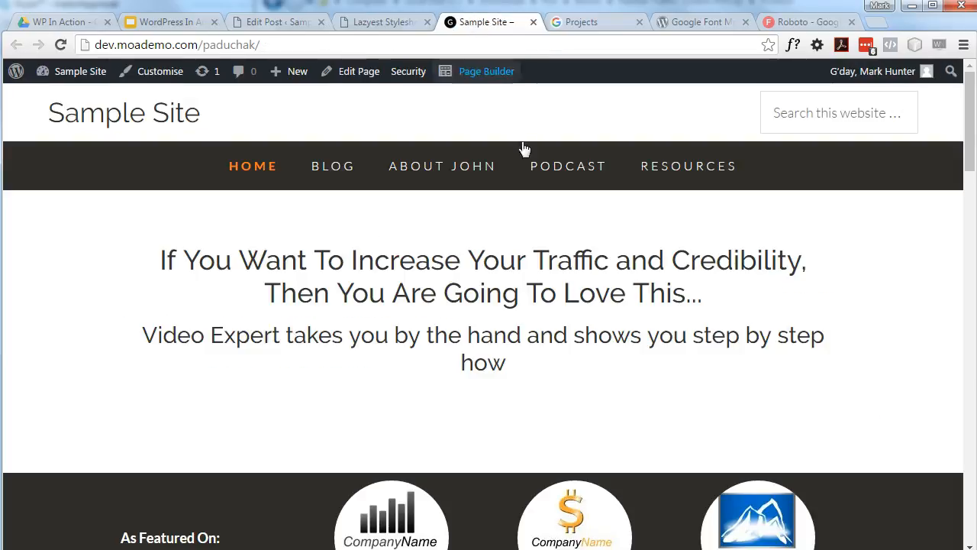
click(371, 22)
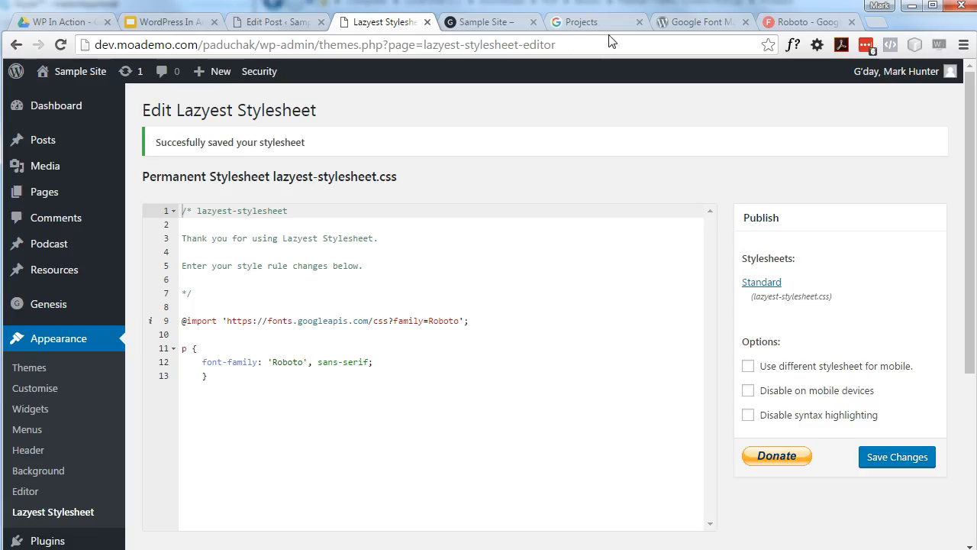
click(283, 24)
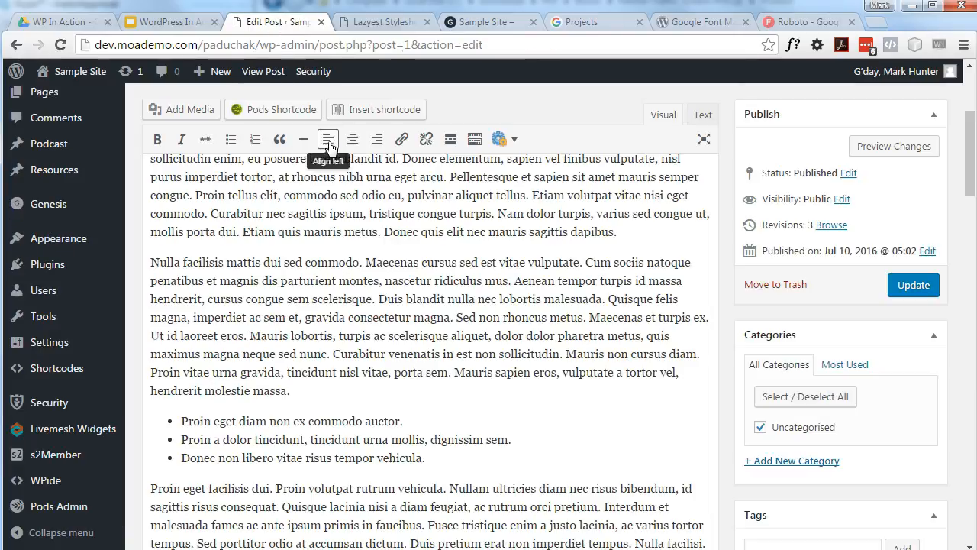
scroll(328, 153, up, 3)
click(338, 176)
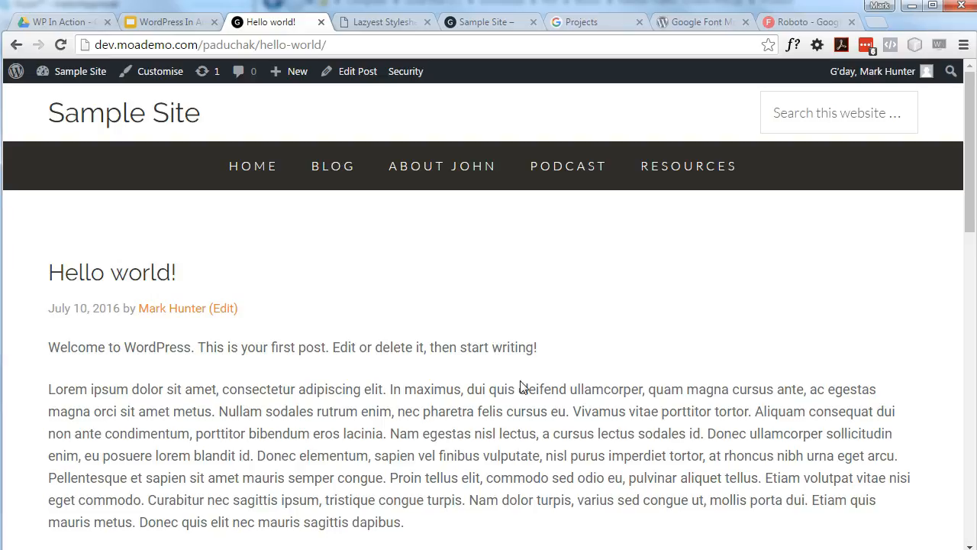
- Inspect the fonts of the post's paragraphs and bulleted list with WhatFont, and exit the inspector
scroll(522, 387, down, 2)
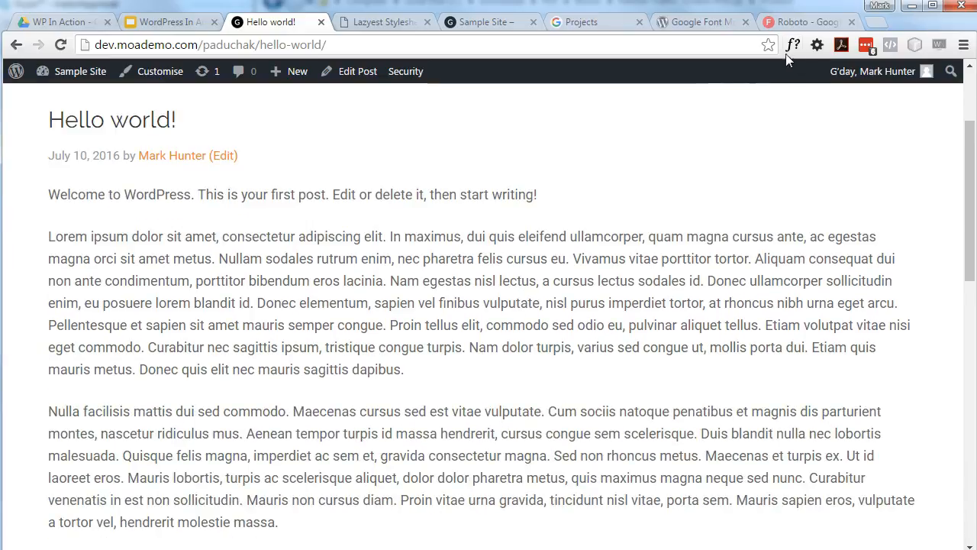
click(792, 46)
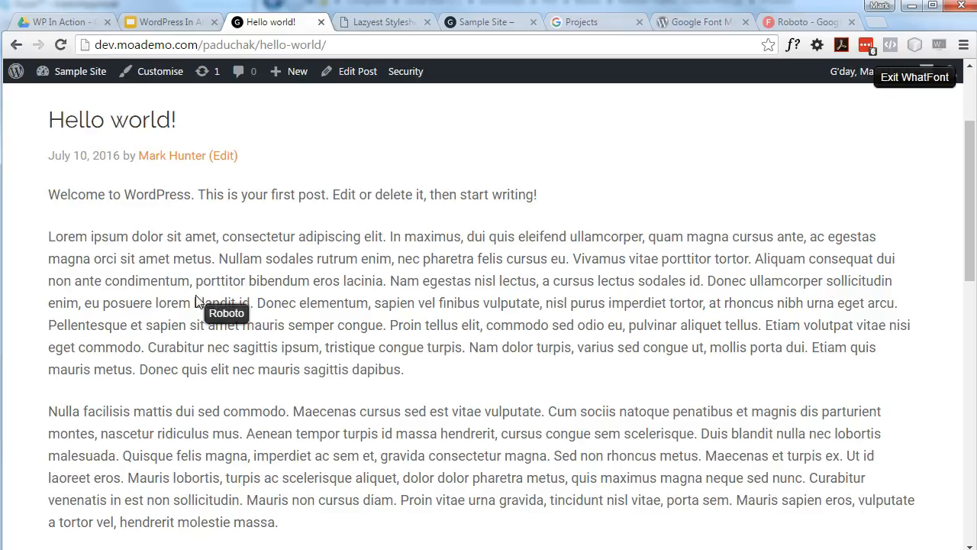
scroll(222, 282, down, 6)
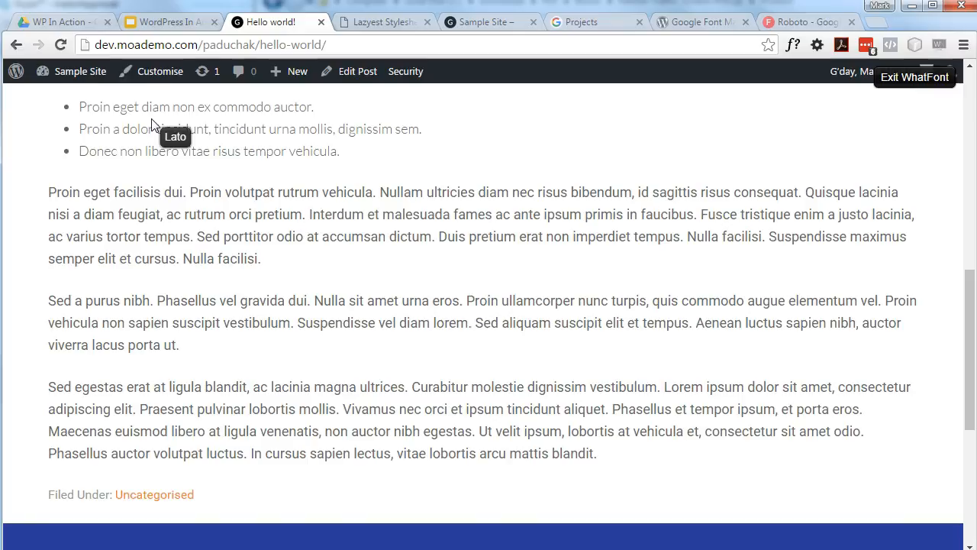
scroll(380, 274, up, 5)
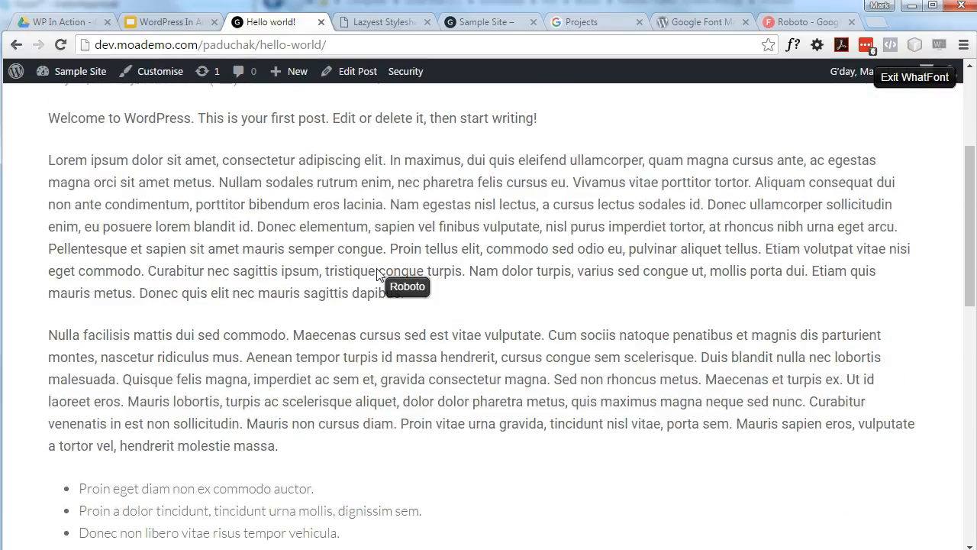
key(Escape)
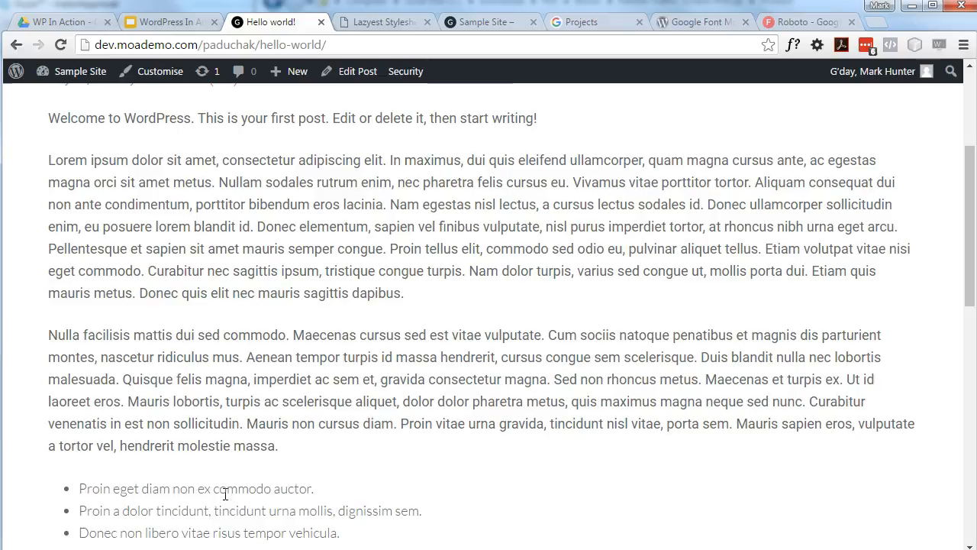
- Extend the p rule's selector in lazyest-stylesheet.css to p,li,a and save the stylesheet
click(357, 23)
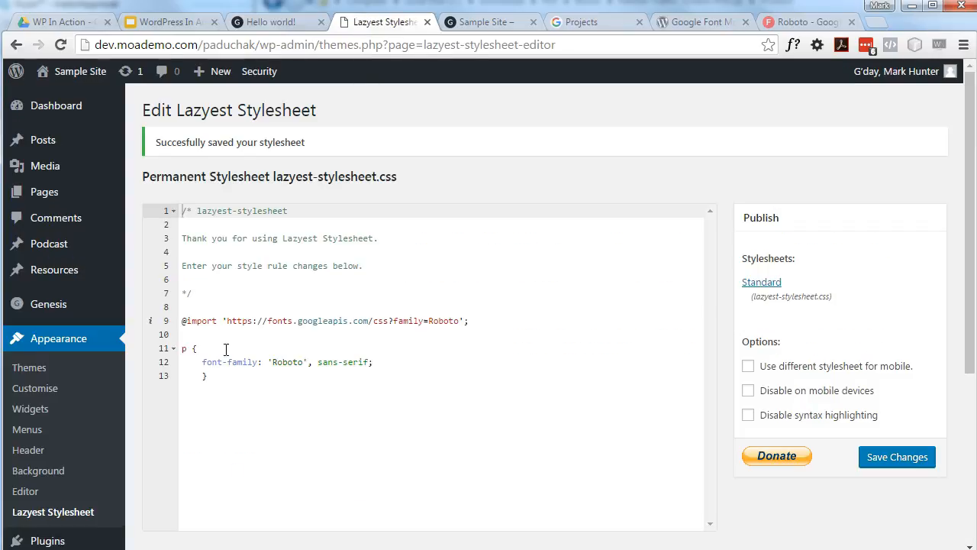
click(187, 348)
text(,li)
text(,)
key(BackSpace)
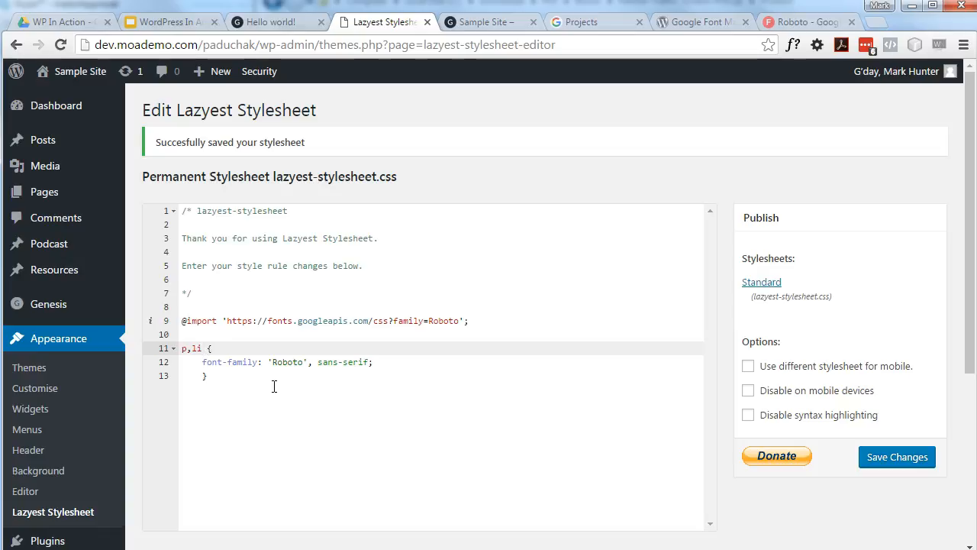
text(,a)
click(920, 456)
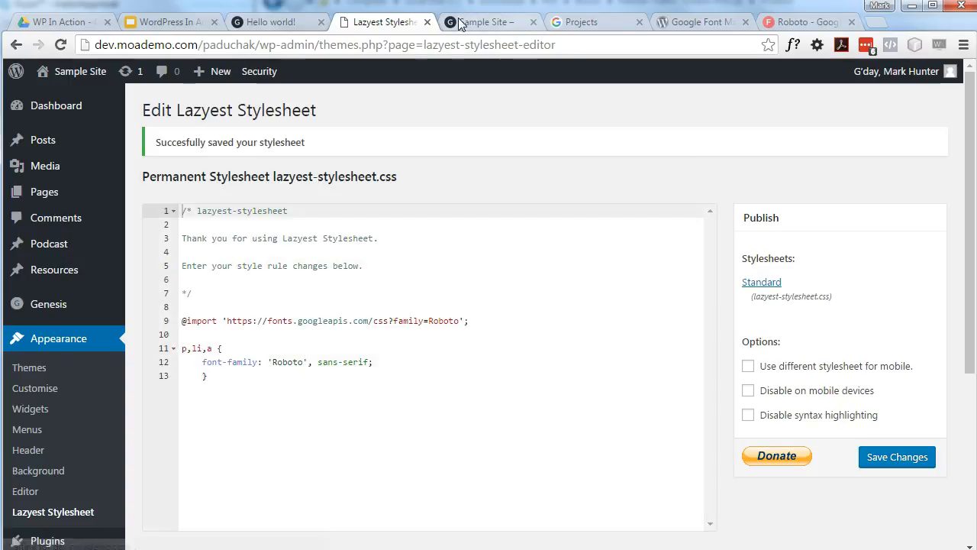
- Reload the "Hello world!" post and check the fonts of its list, footer links and navigation menu
click(462, 23)
click(275, 26)
key(F5)
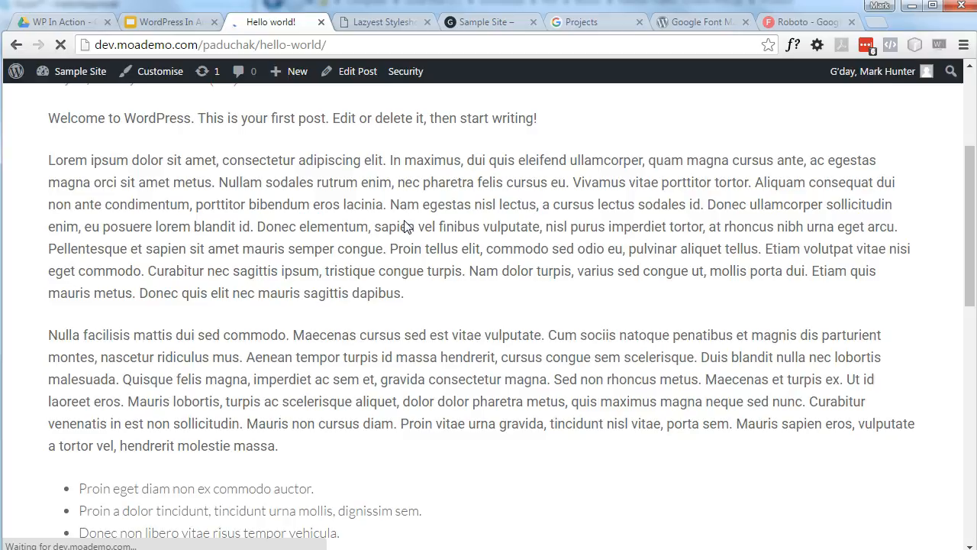
scroll(400, 344, down, 10)
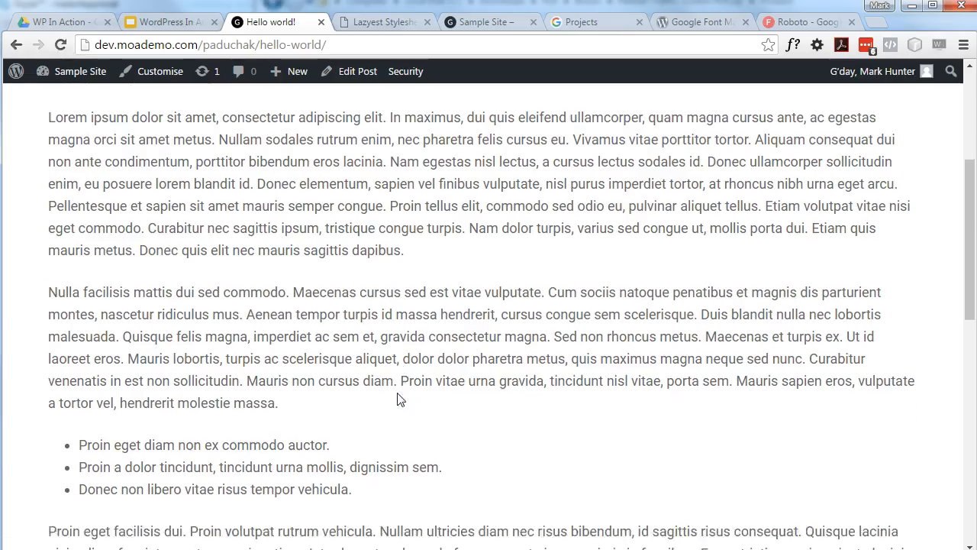
scroll(388, 395, down, 1)
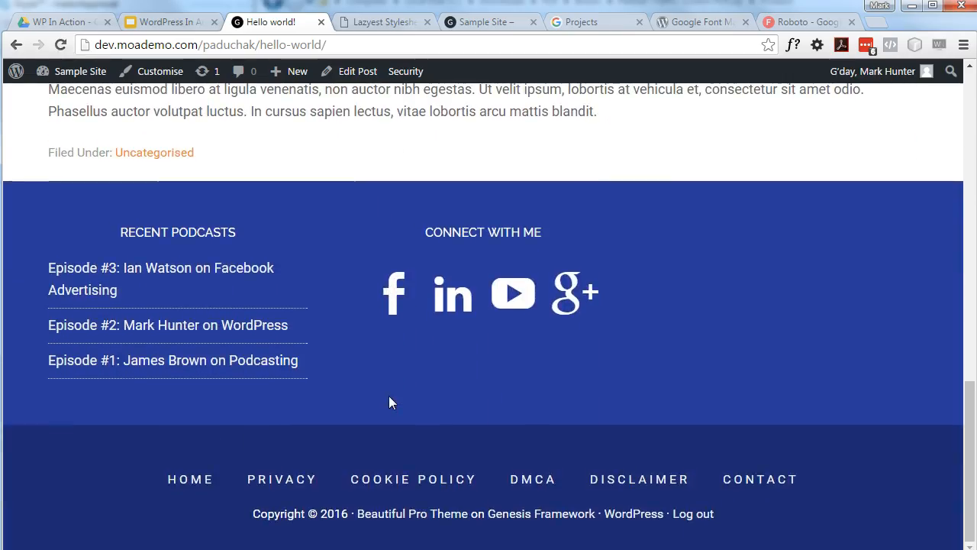
scroll(389, 395, up, 15)
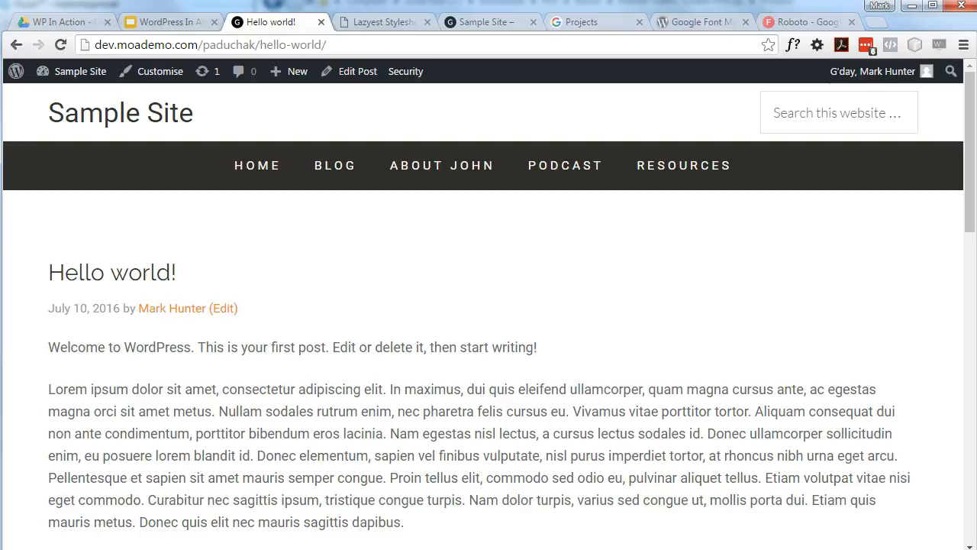
- Deactivate the Lazyest Stylesheet plugin in the site's installed plugins
key(ctrl+Tab)
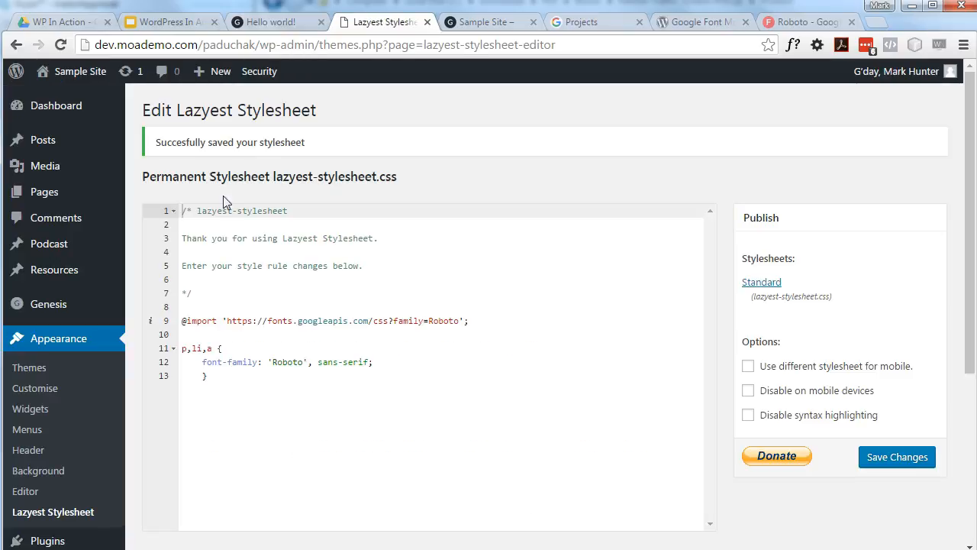
drag(215, 375, 164, 321)
mouse_move(14, 308)
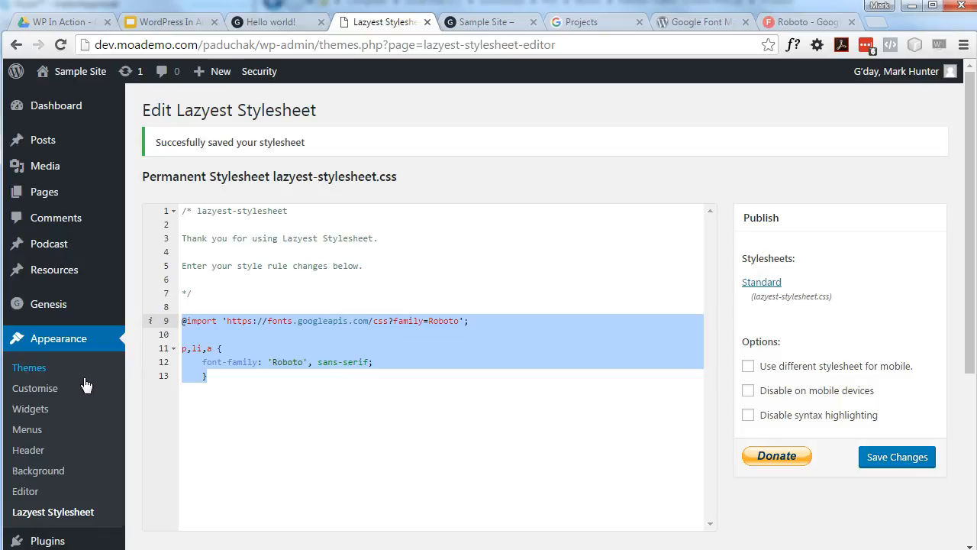
scroll(31, 252, down, 3)
mouse_move(44, 340)
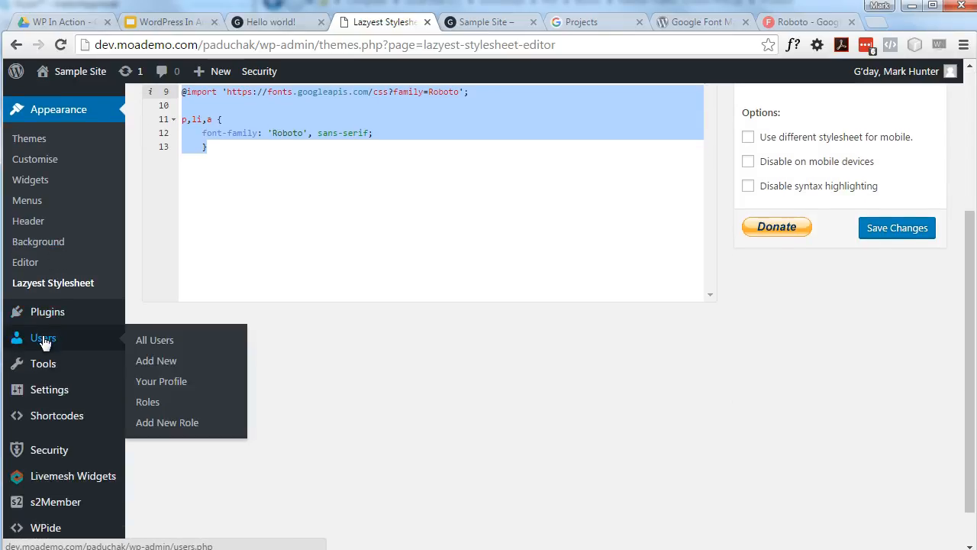
click(36, 309)
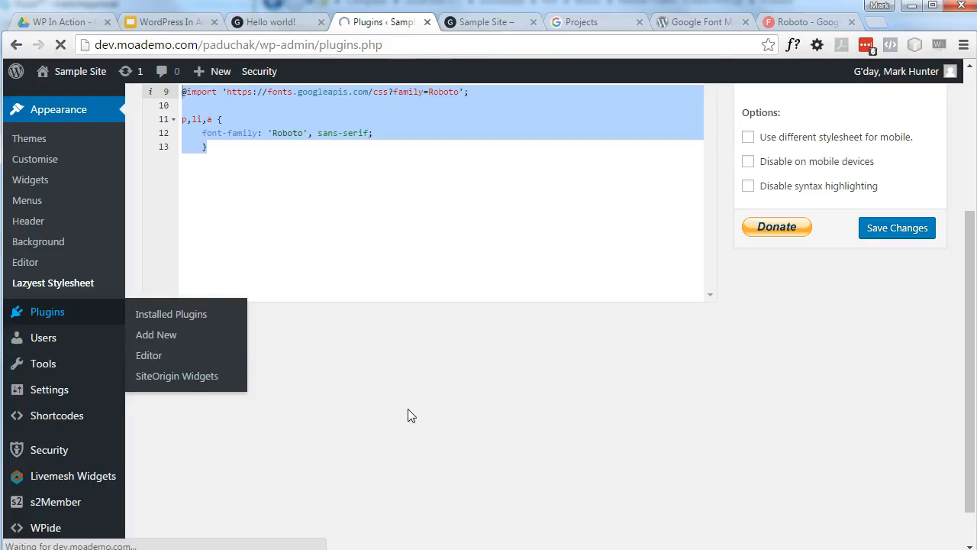
scroll(310, 413, down, 15)
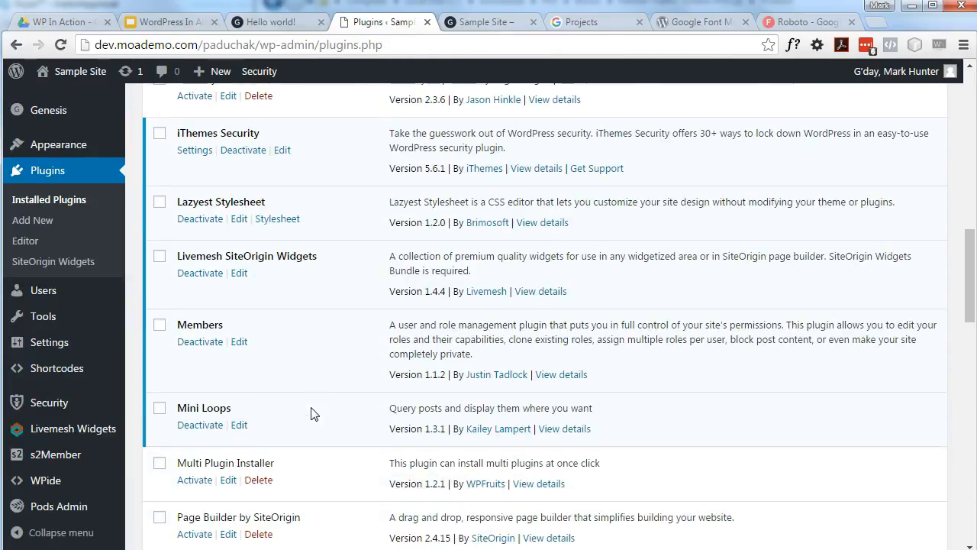
click(211, 221)
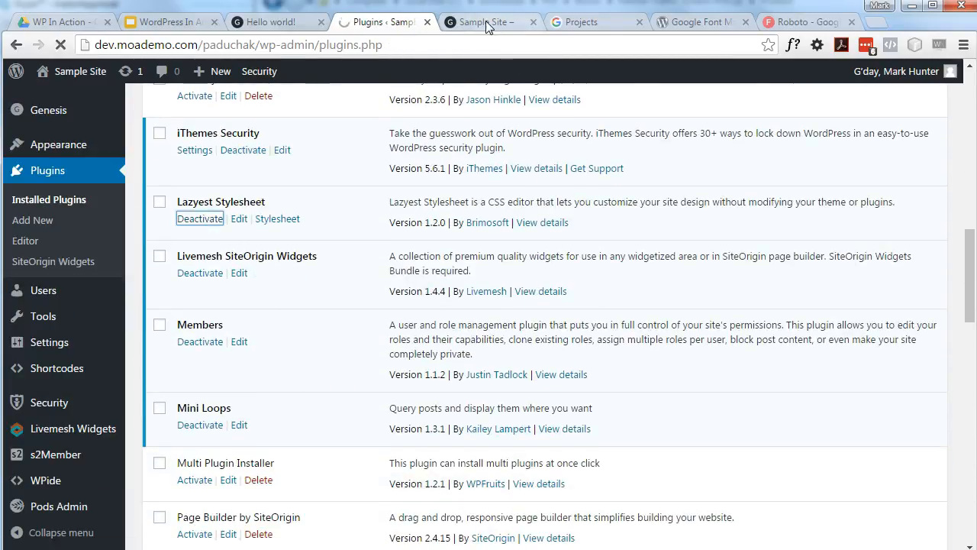
- Close the sample site's home page, reload the "Hello world!" post and examine its fonts down to the footer
click(486, 24)
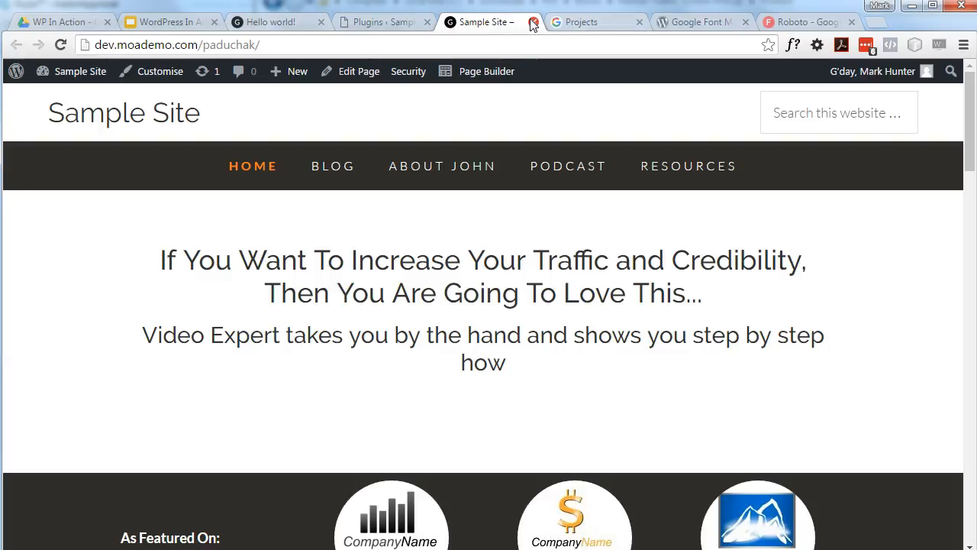
click(533, 22)
click(271, 21)
scroll(555, 411, down, 2)
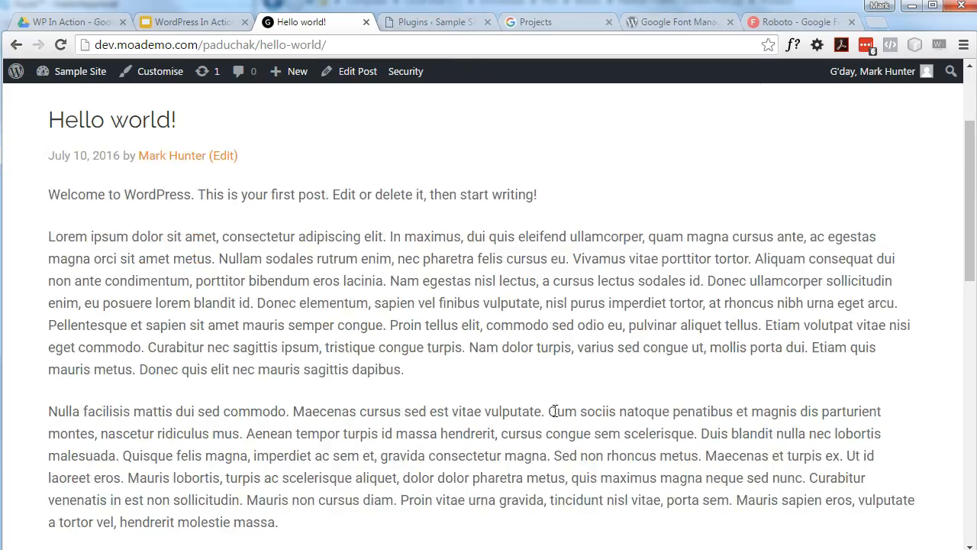
key(F5)
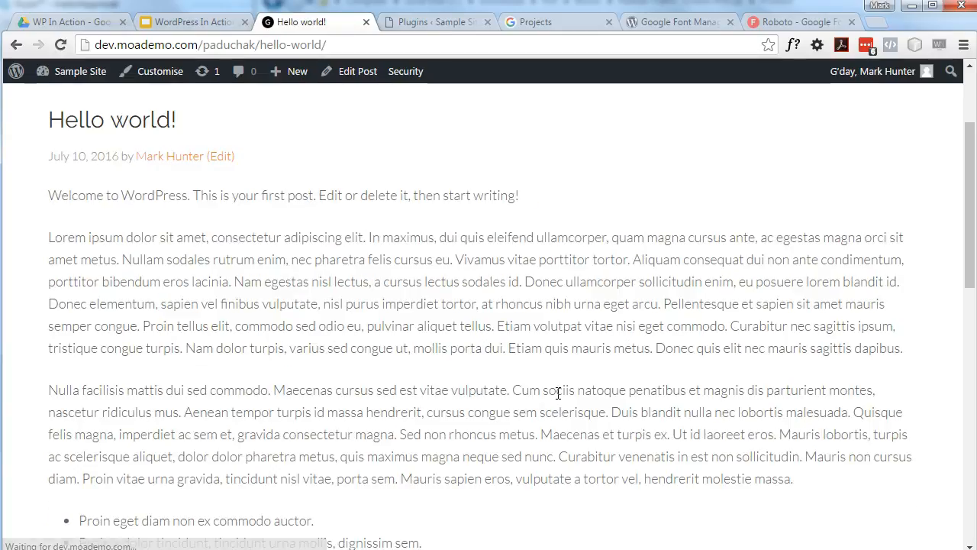
scroll(557, 404, down, 15)
scroll(557, 399, up, 10)
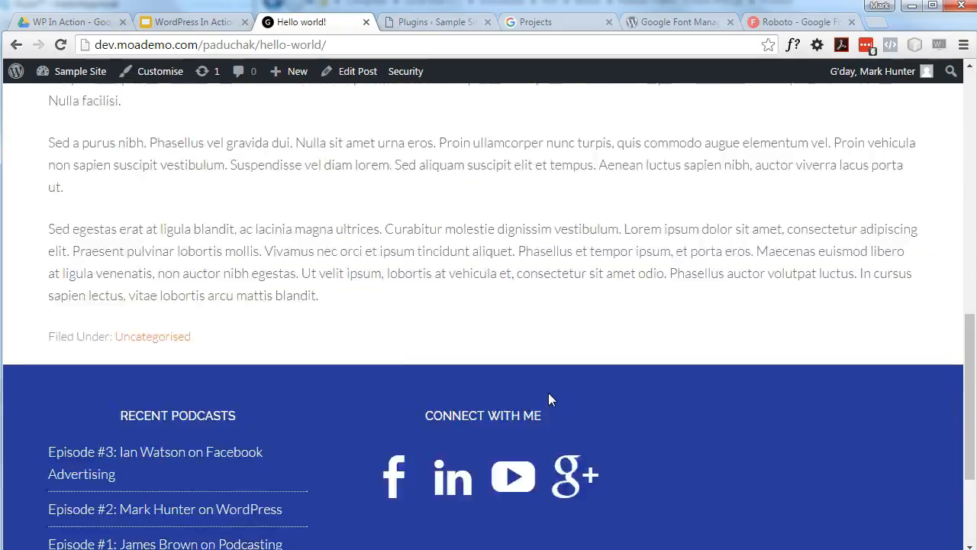